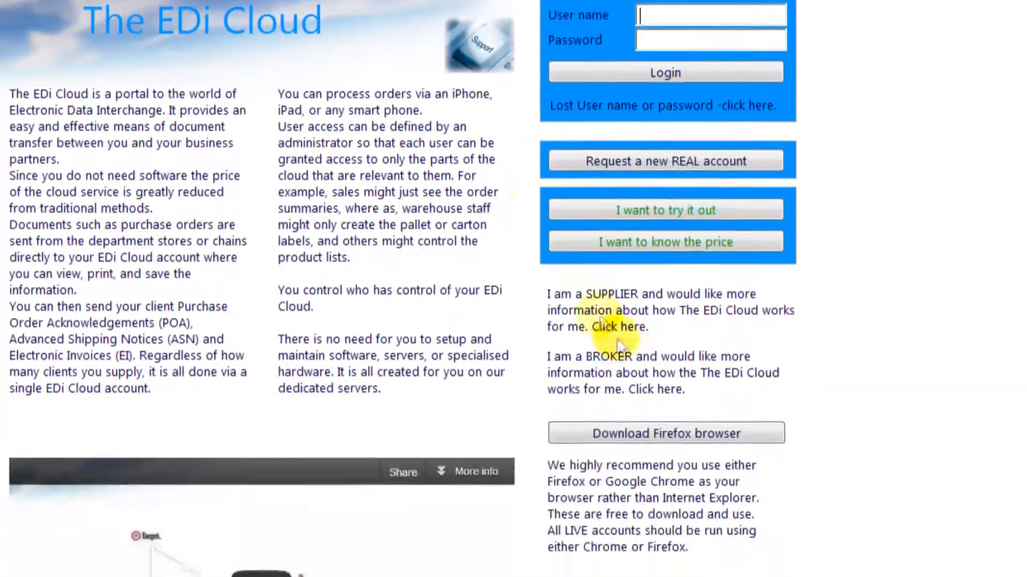
Step: Download the recommended Firefox, then request a trial account with name, company, e-mail and client GHPL
{"action": "left_click", "coordinate": [627, 563]}
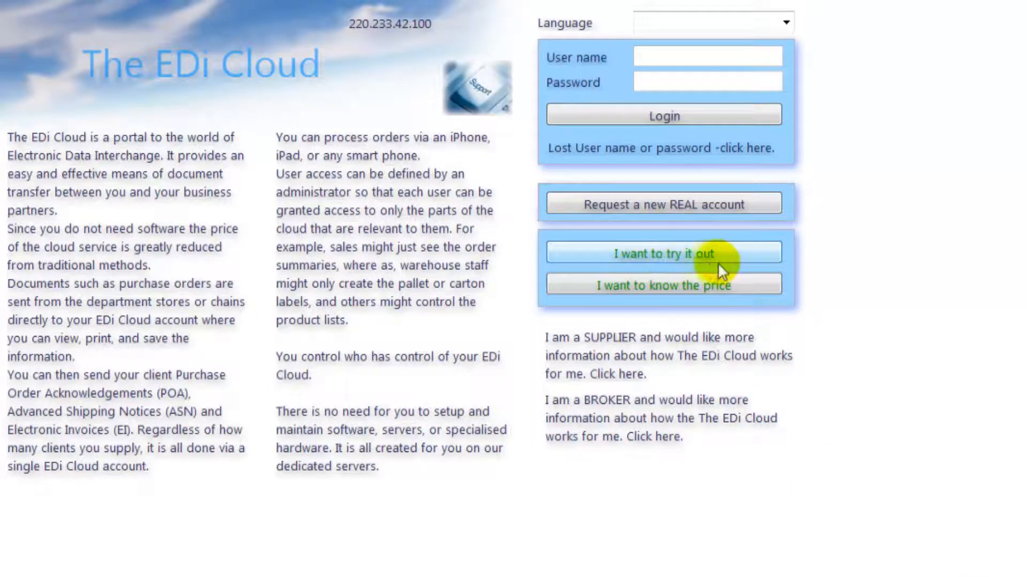
{"action": "left_click", "coordinate": [747, 253]}
{"action": "left_click", "coordinate": [319, 393]}
{"action": "left_click", "coordinate": [314, 415]}
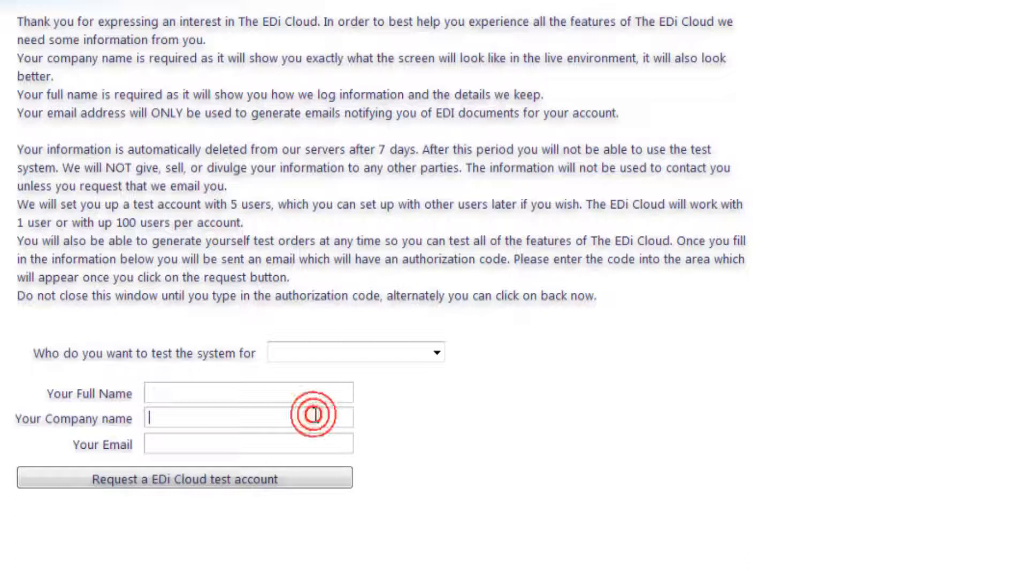
{"action": "left_click", "coordinate": [301, 445]}
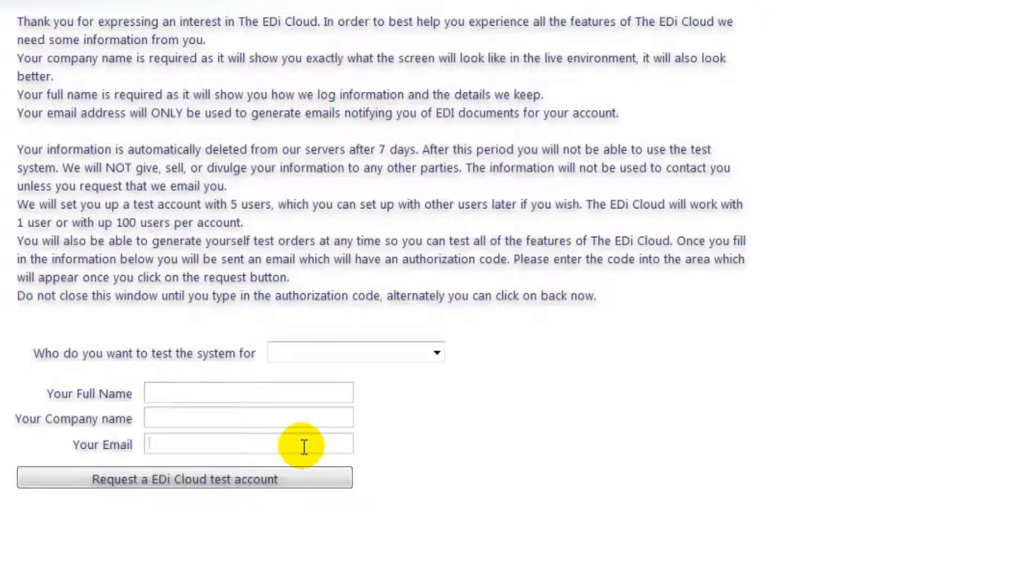
{"action": "left_click", "coordinate": [437, 353]}
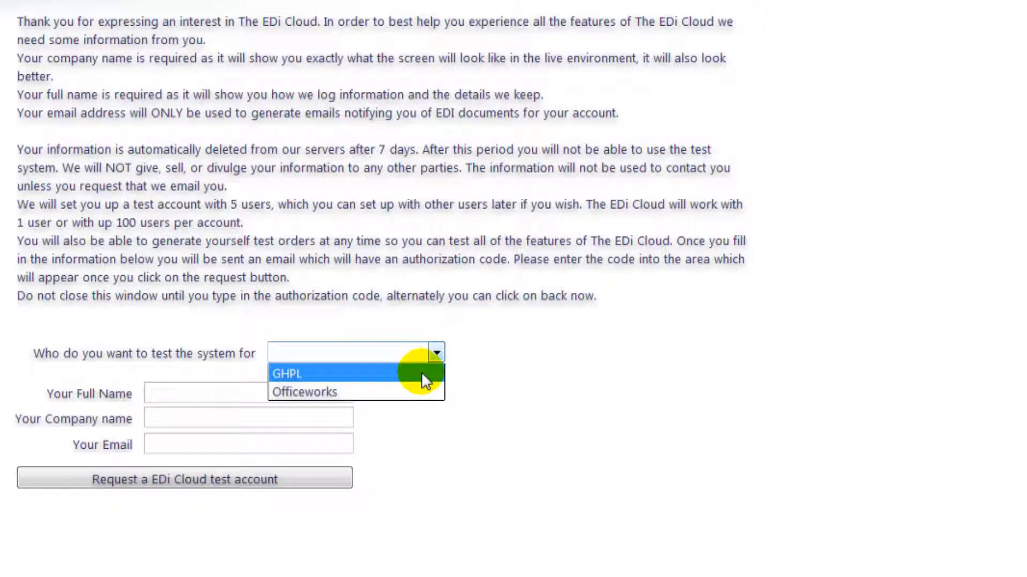
{"action": "left_click", "coordinate": [422, 375]}
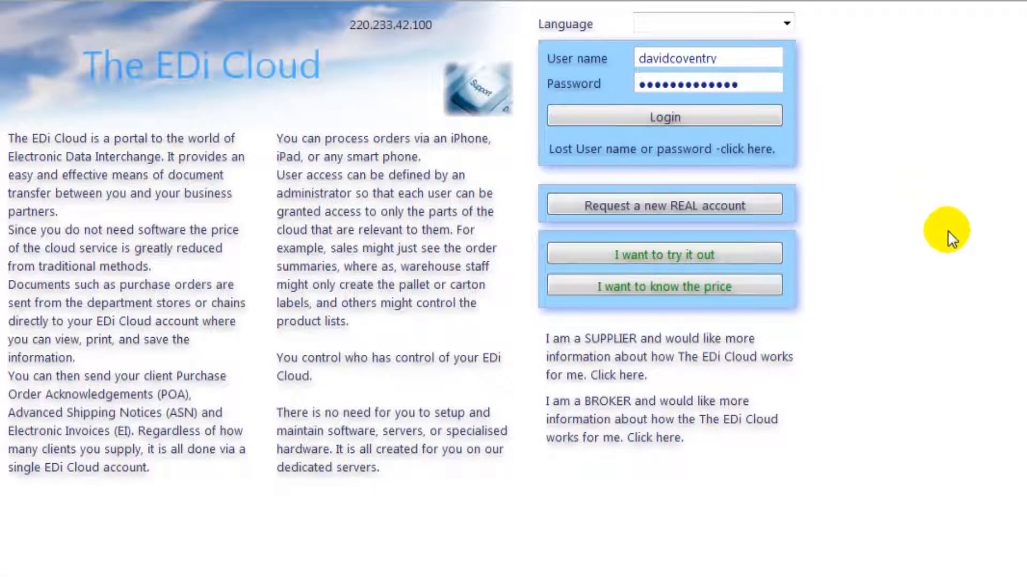
Step: Log in to the trial account with the test user name and password
{"action": "left_click", "coordinate": [765, 54]}
{"action": "left_click", "coordinate": [757, 83]}
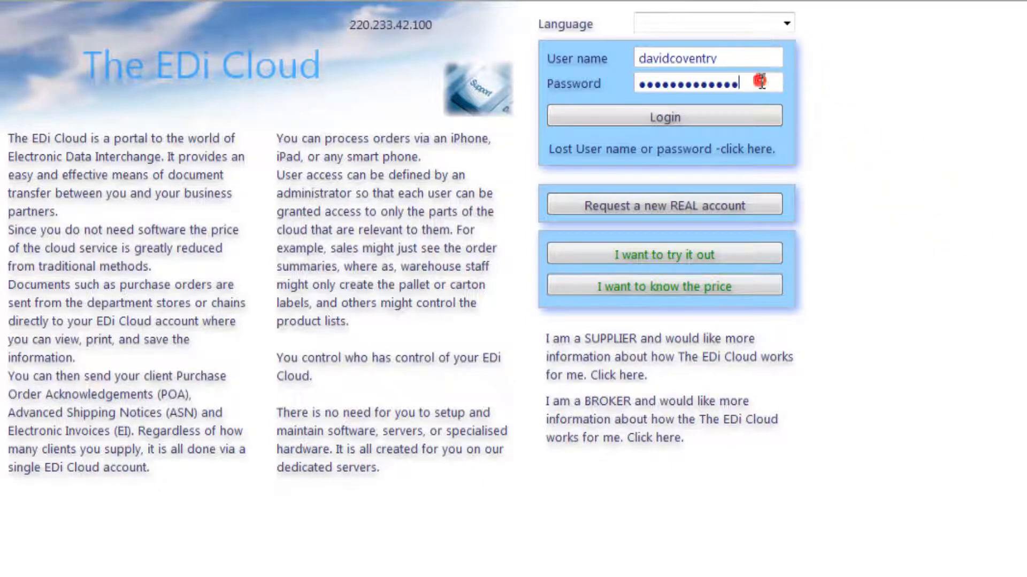
{"action": "left_click", "coordinate": [741, 114]}
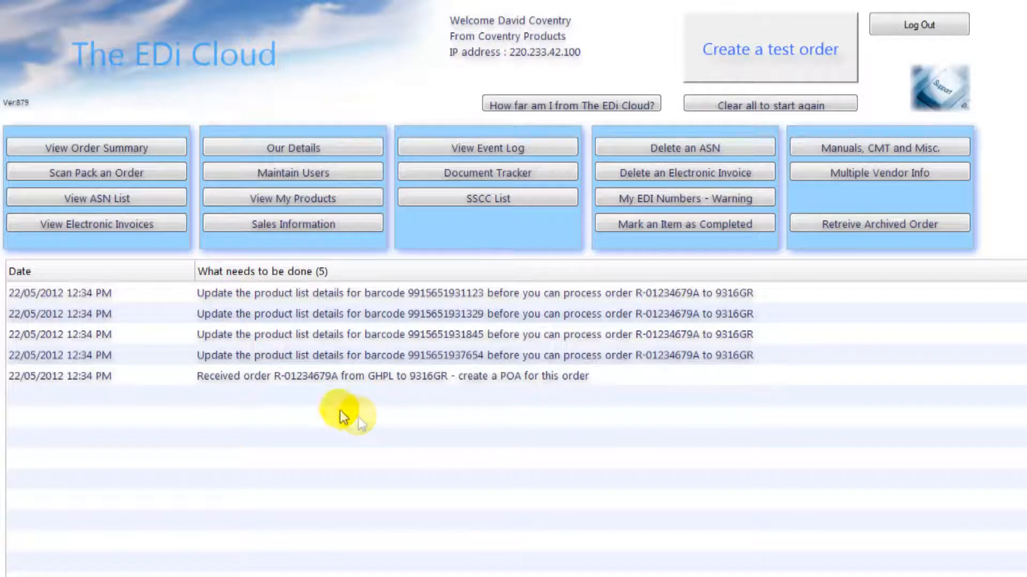
{"action": "left_click", "coordinate": [300, 335]}
{"action": "left_click", "coordinate": [310, 314]}
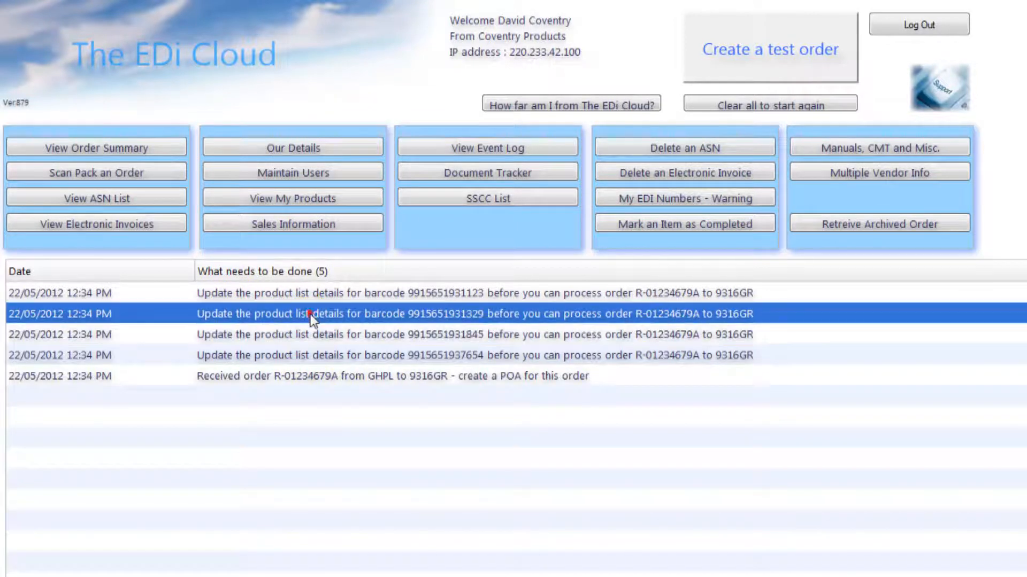
{"action": "left_click", "coordinate": [316, 293]}
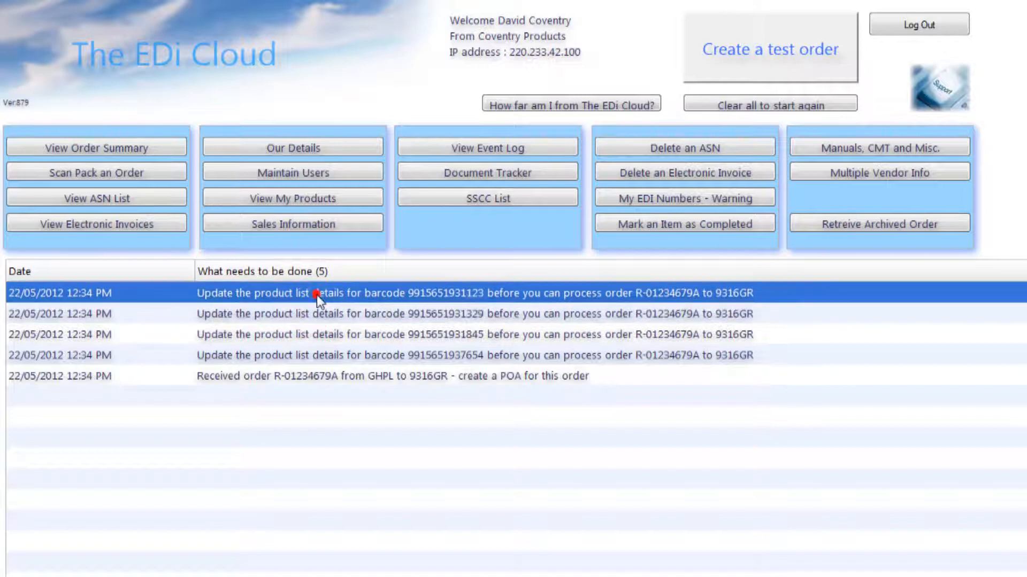
{"action": "left_click", "coordinate": [782, 311]}
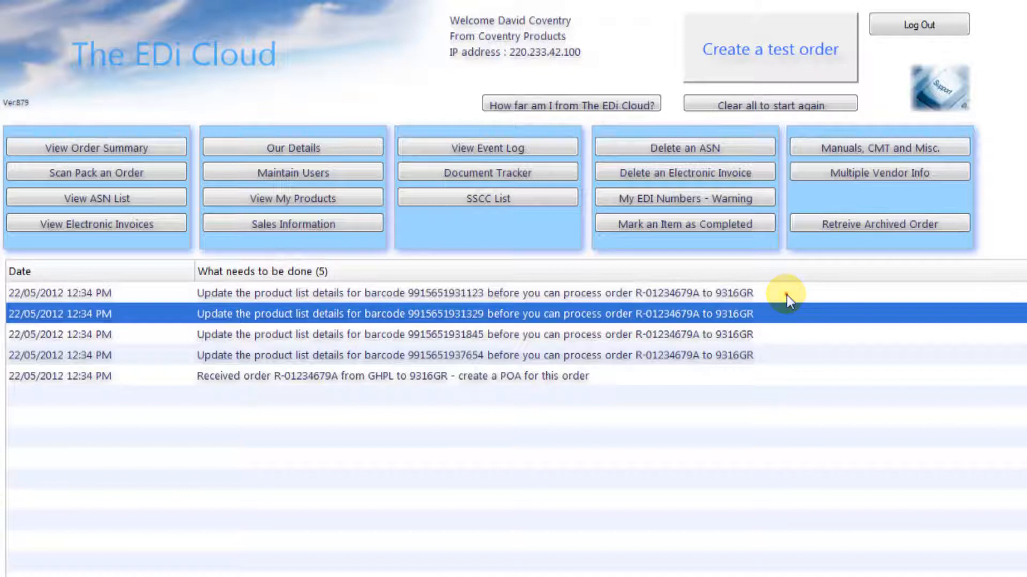
{"action": "left_click", "coordinate": [788, 294]}
{"action": "double_click", "coordinate": [787, 294]}
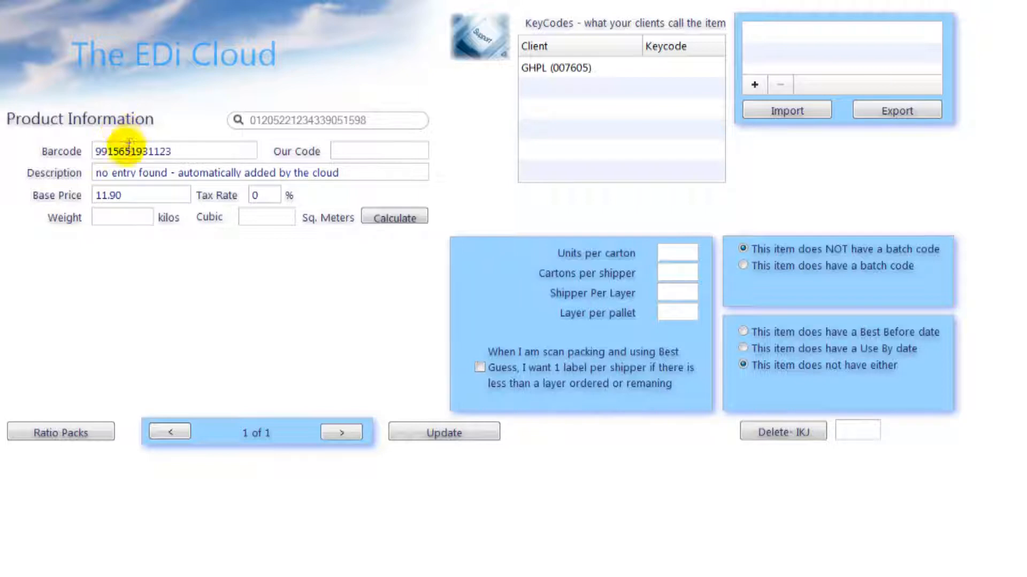
{"action": "left_click_drag", "start_coordinate": [353, 172], "coordinate": [75, 178]}
{"action": "type", "text": "white"}
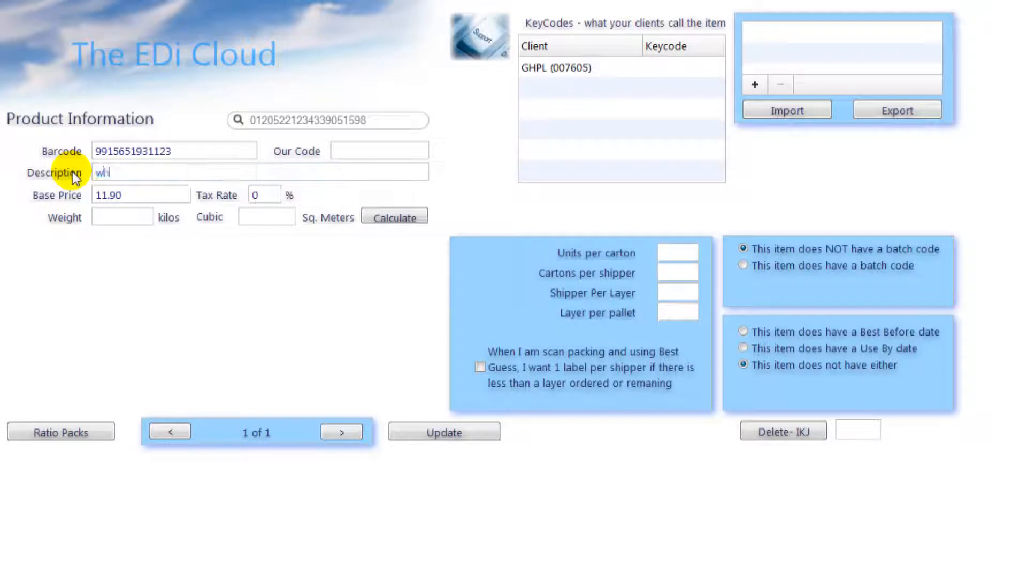
{"action": "type", "text": " chocolate "}
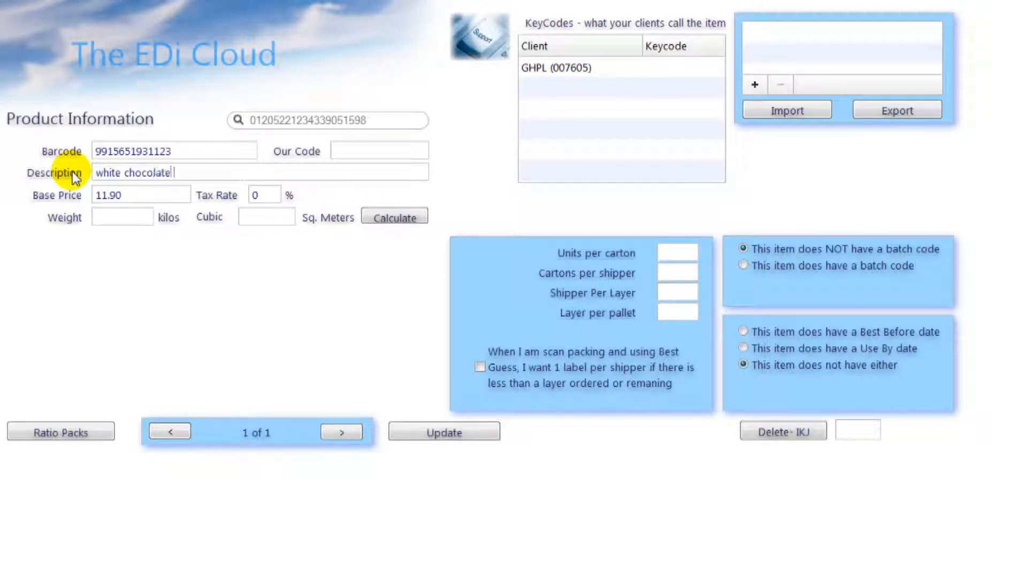
{"action": "type", "text": "sauce"}
{"action": "left_click", "coordinate": [362, 157]}
{"action": "type", "text": "white choc"}
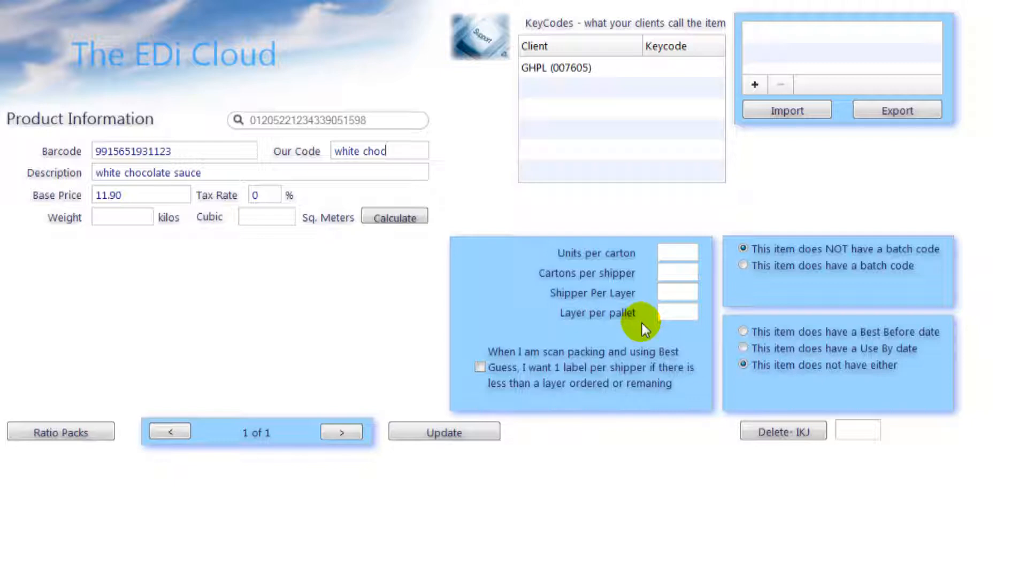
Step: Enter packing quantities: 1 unit per carton, 1 carton per shipper, 6 shippers per layer, 4 layers
{"action": "left_click", "coordinate": [683, 254]}
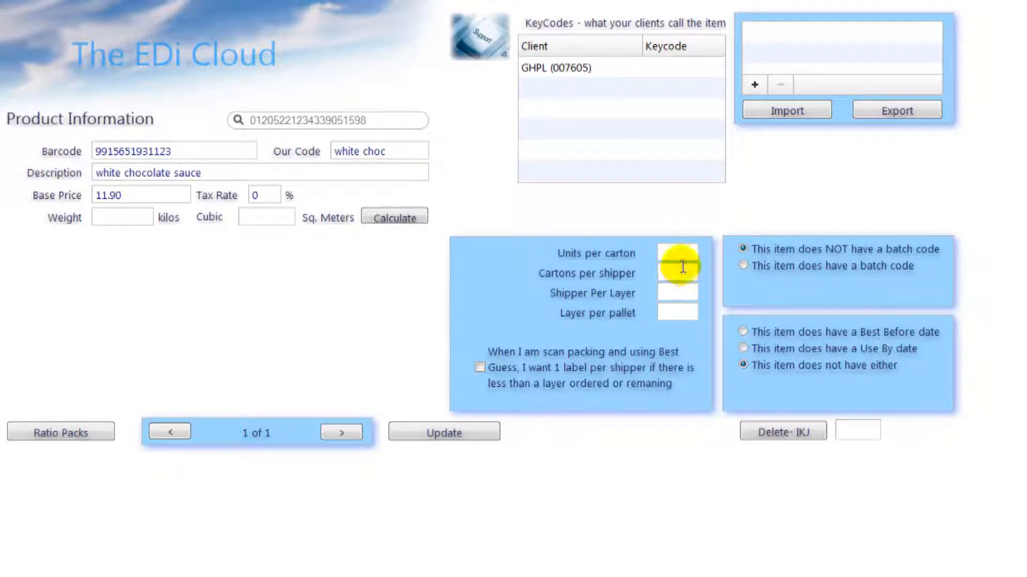
{"action": "left_click", "coordinate": [683, 253]}
{"action": "type", "text": "1"}
{"action": "left_click", "coordinate": [680, 271]}
{"action": "type", "text": "1"}
{"action": "left_click", "coordinate": [679, 292]}
{"action": "type", "text": "6"}
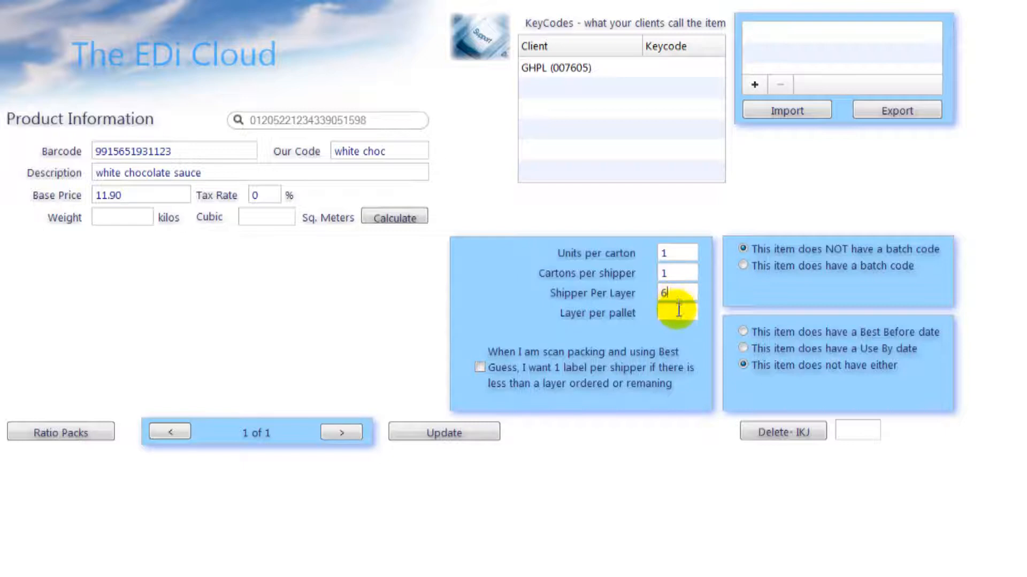
{"action": "left_click", "coordinate": [679, 314]}
{"action": "type", "text": "4"}
Step: Mark the item as having a batch code and a Use By date
{"action": "left_click", "coordinate": [742, 266]}
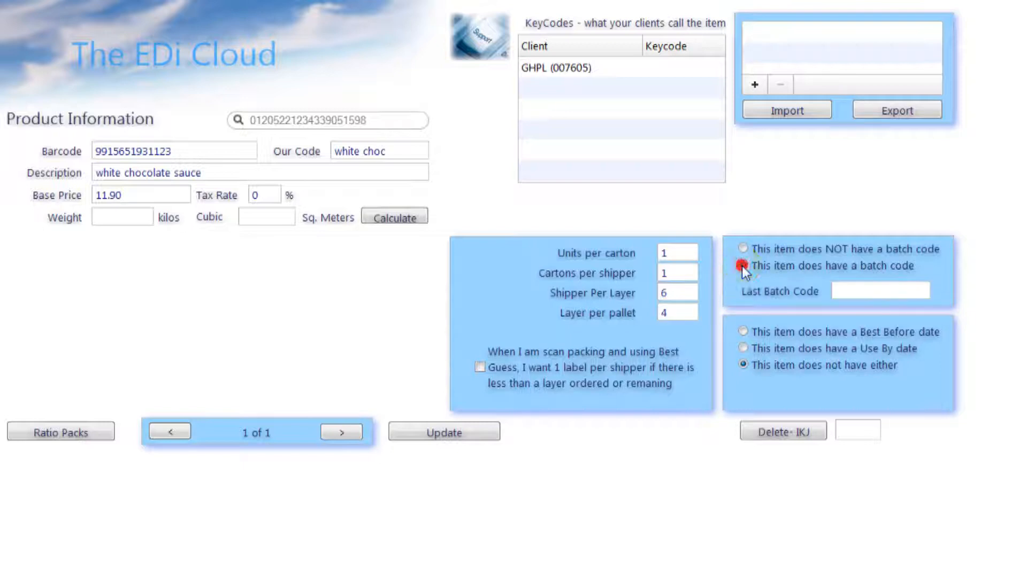
{"action": "left_click", "coordinate": [742, 331]}
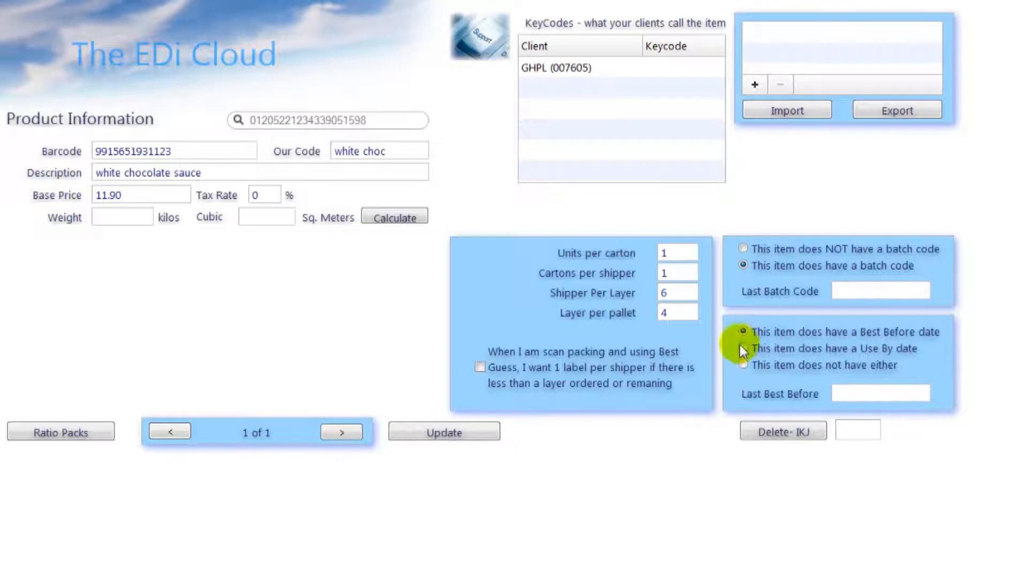
{"action": "left_click", "coordinate": [743, 349]}
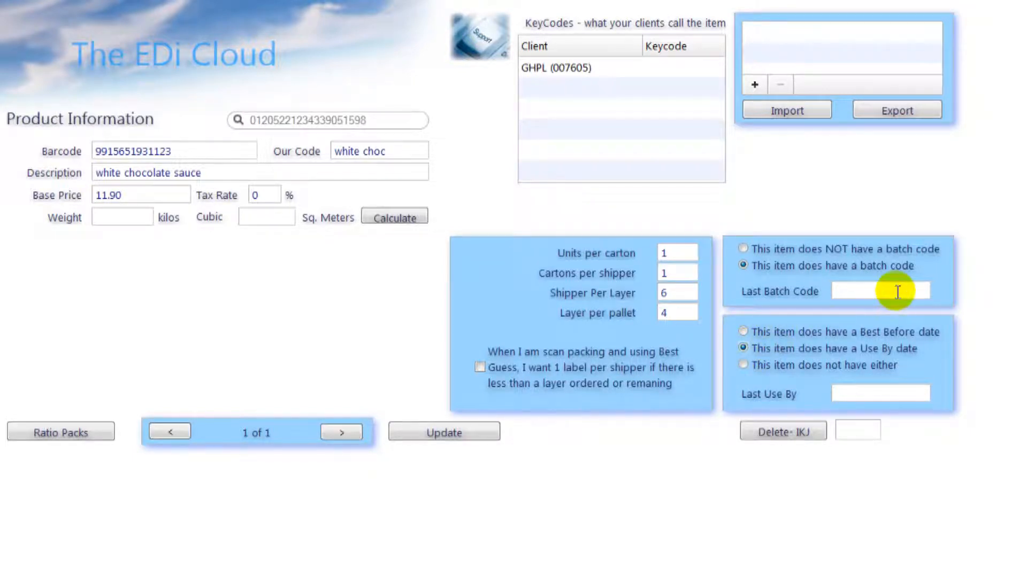
{"action": "left_click", "coordinate": [903, 391]}
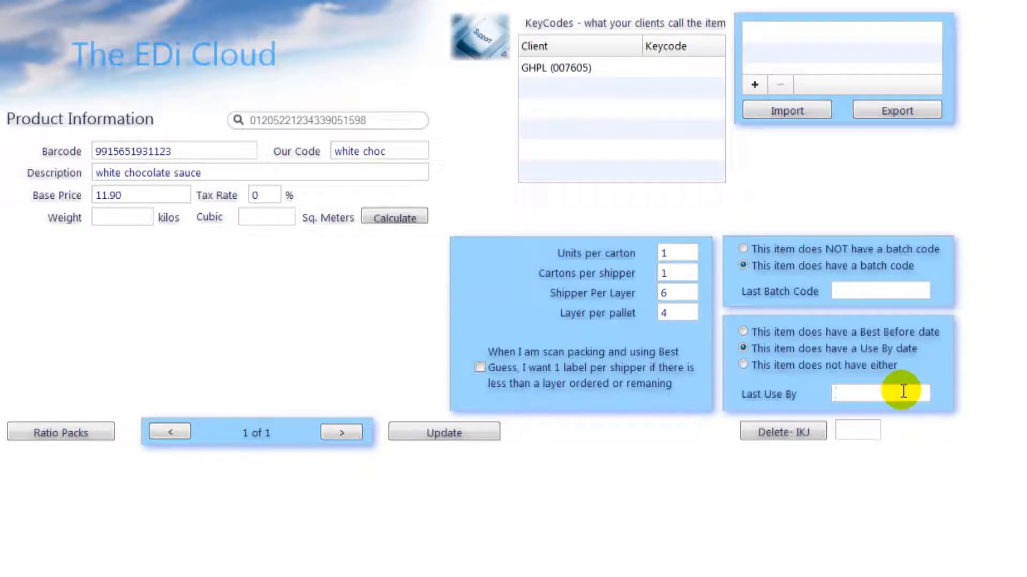
Step: Set weight to 3 and calculate cubic size from carton dimensions 2, 20, 20
{"action": "left_click", "coordinate": [121, 219]}
{"action": "type", "text": "3"}
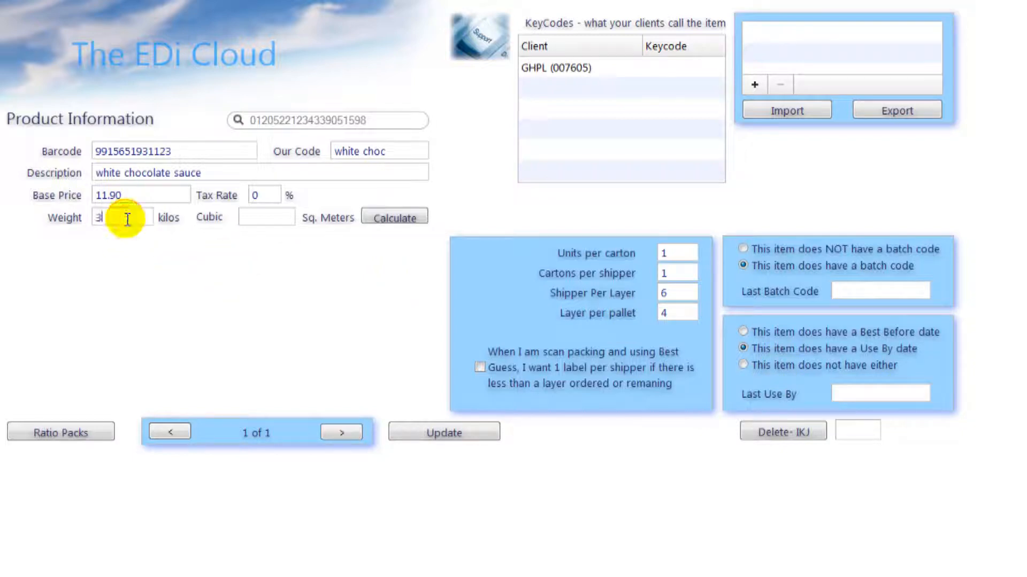
{"action": "left_click", "coordinate": [248, 219]}
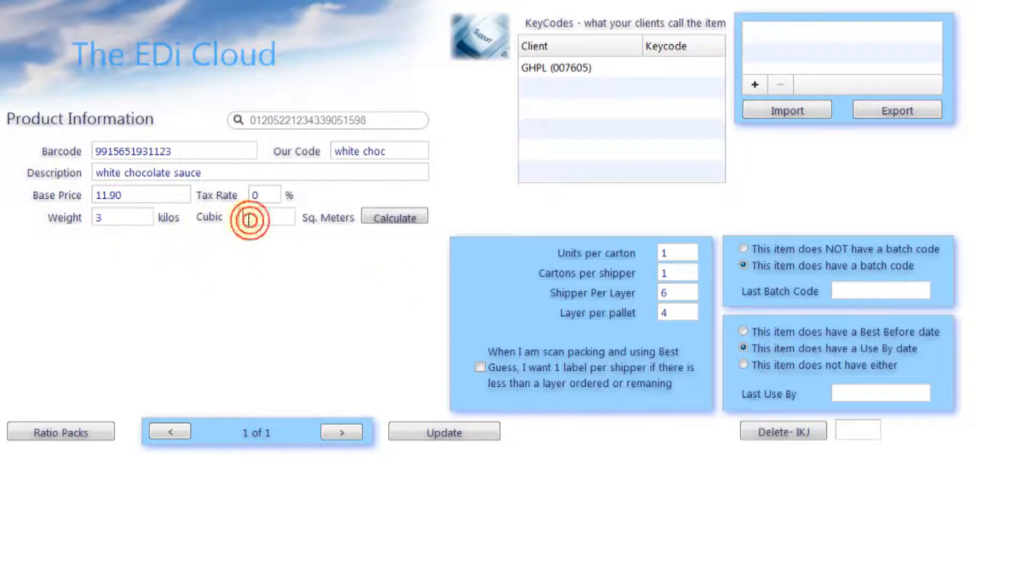
{"action": "left_click", "coordinate": [384, 218]}
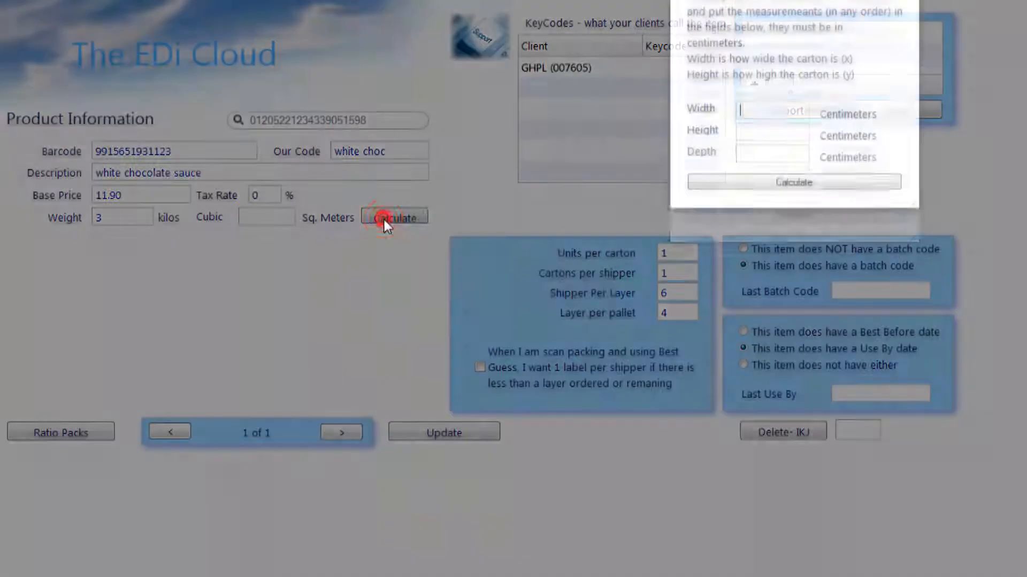
{"action": "type", "text": "2"}
{"action": "left_click", "coordinate": [763, 171]}
{"action": "type", "text": "20"}
{"action": "left_click", "coordinate": [747, 191]}
{"action": "type", "text": "20"}
{"action": "left_click", "coordinate": [754, 224]}
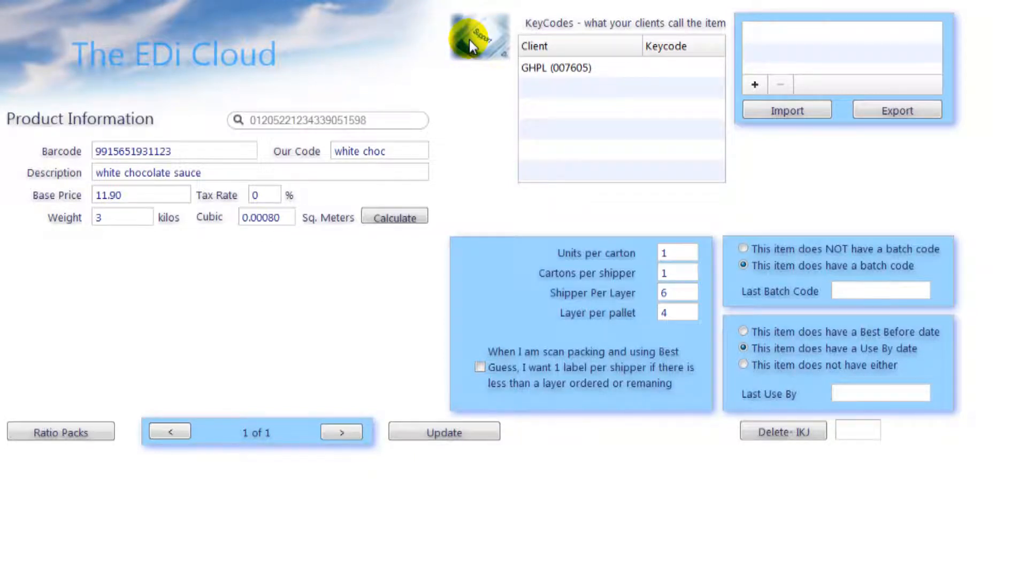
Step: Read support help on adding products, best before dates, batch codes and the Description field
{"action": "left_click", "coordinate": [469, 40]}
{"action": "left_click", "coordinate": [106, 209]}
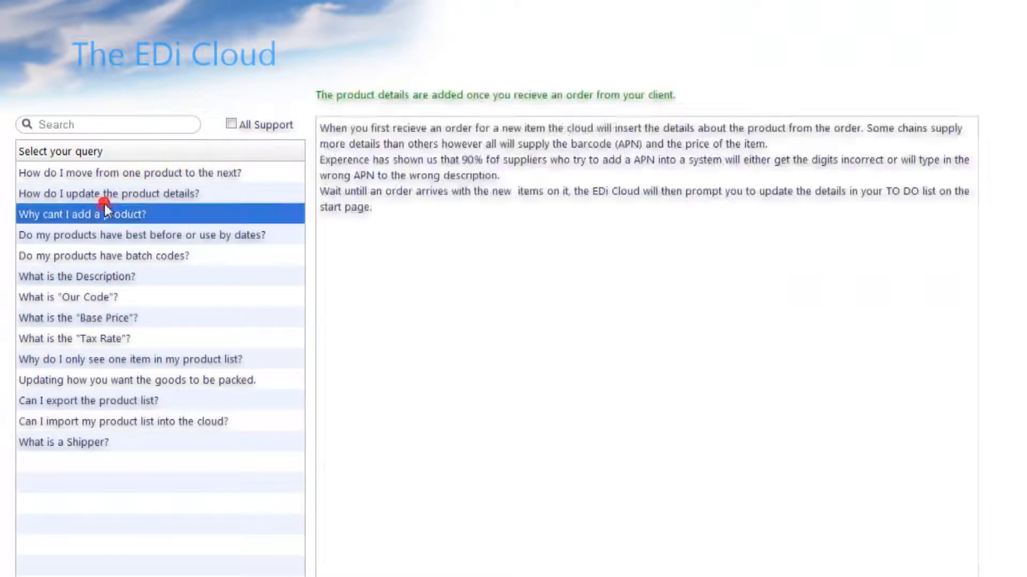
{"action": "left_click", "coordinate": [89, 236]}
{"action": "left_click", "coordinate": [89, 253]}
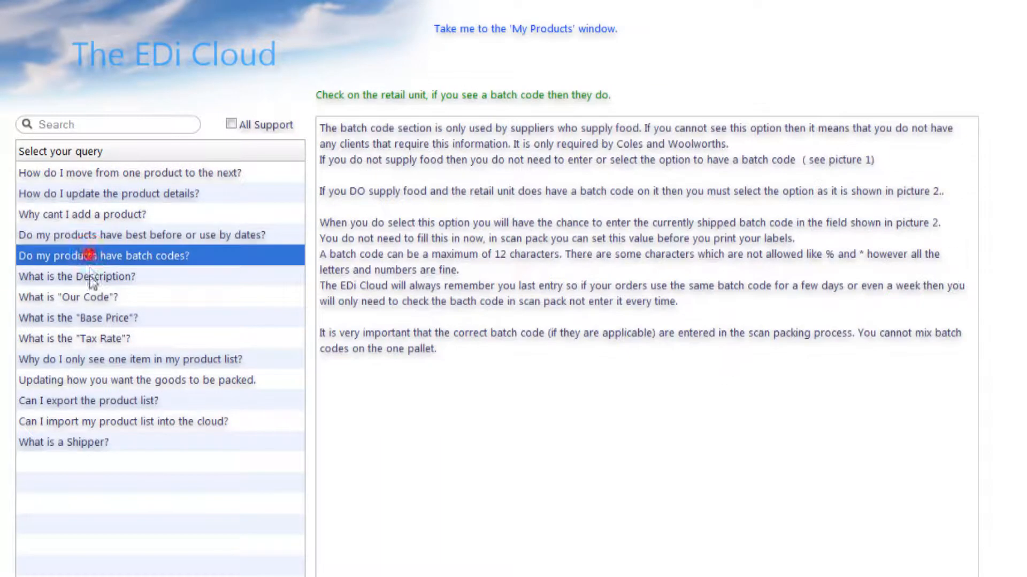
{"action": "left_click", "coordinate": [89, 277]}
Step: Search all support for 'labels', read 'How do I print my labels?', and return to the product
{"action": "left_click", "coordinate": [231, 124]}
{"action": "left_click", "coordinate": [168, 123]}
{"action": "type", "text": "labels"}
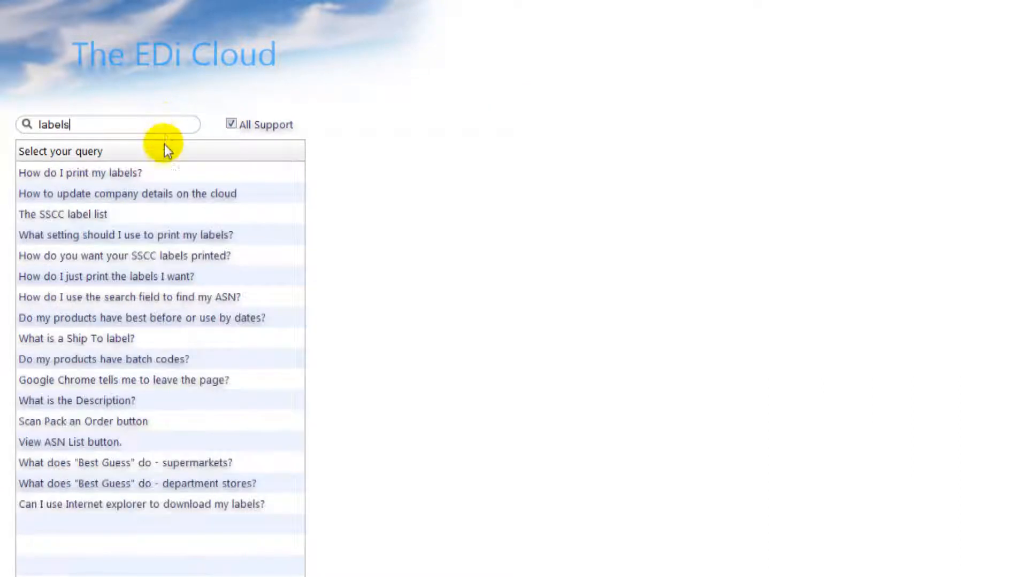
{"action": "left_click", "coordinate": [102, 172]}
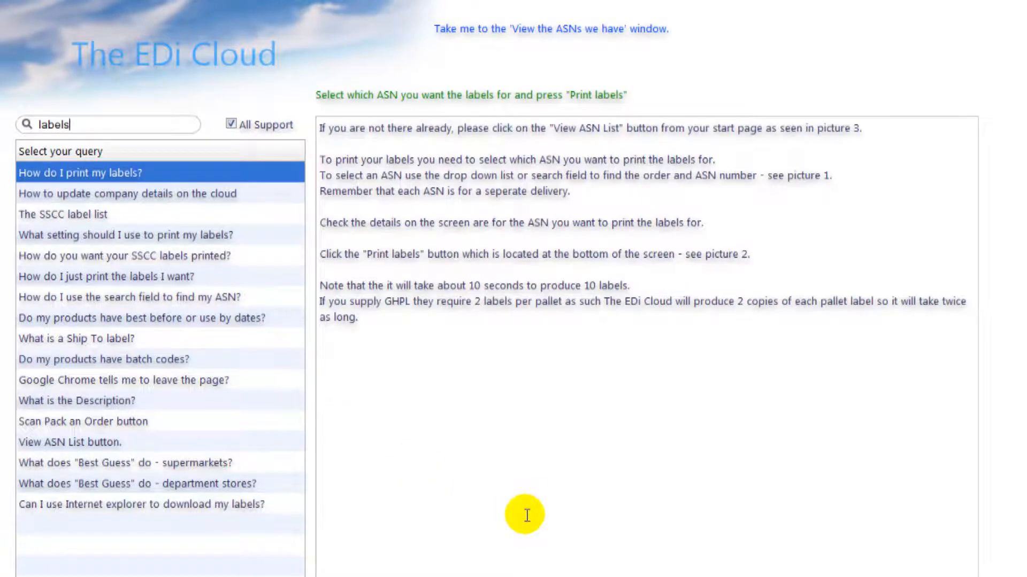
{"action": "left_click", "coordinate": [158, 56]}
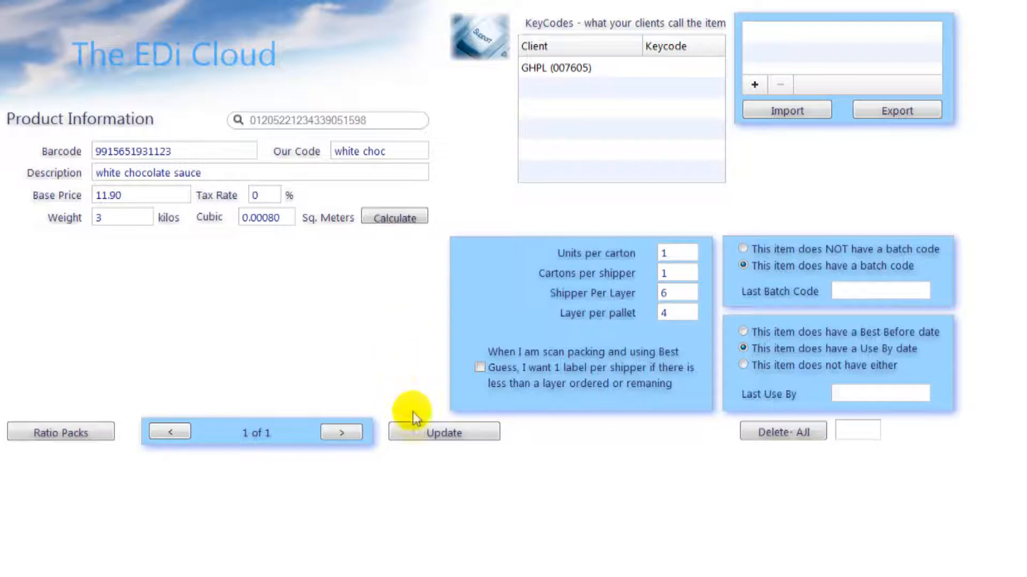
Step: Save the white chocolate sauce details, then set the next flagged product's description to 'fixed'
{"action": "left_click", "coordinate": [415, 431]}
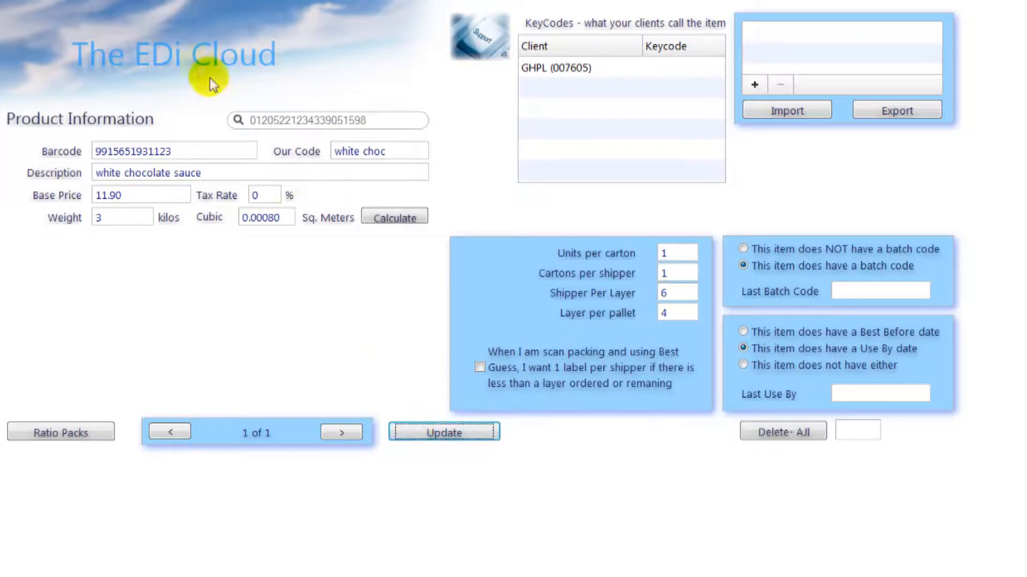
{"action": "left_click", "coordinate": [191, 53]}
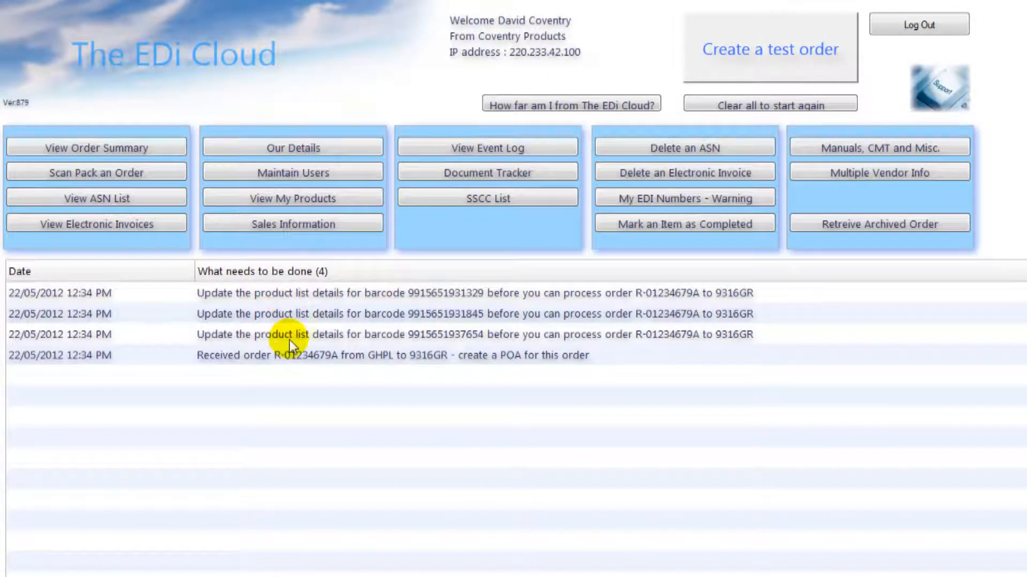
{"action": "double_click", "coordinate": [317, 295]}
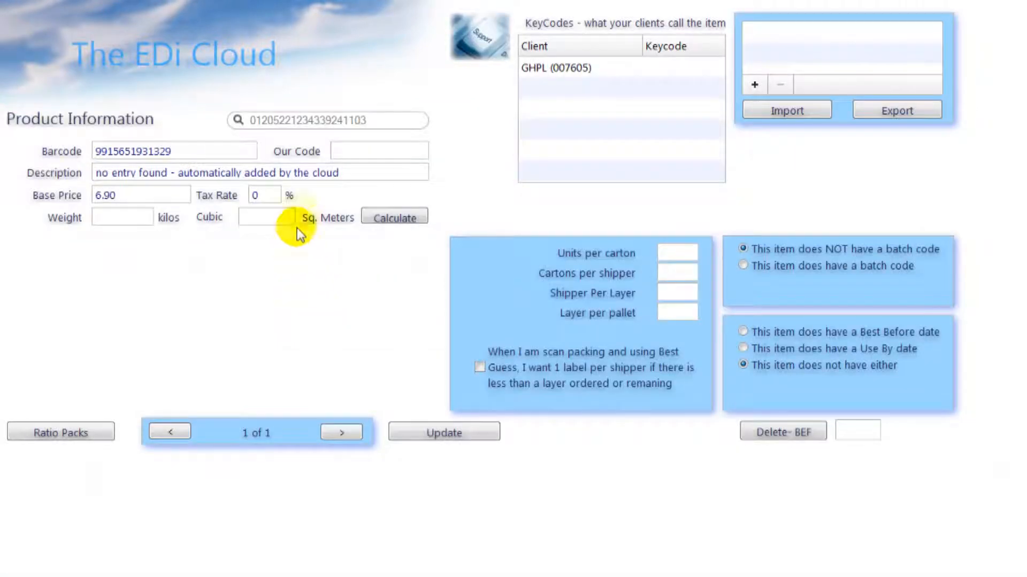
{"action": "left_click_drag", "start_coordinate": [345, 172], "coordinate": [87, 172]}
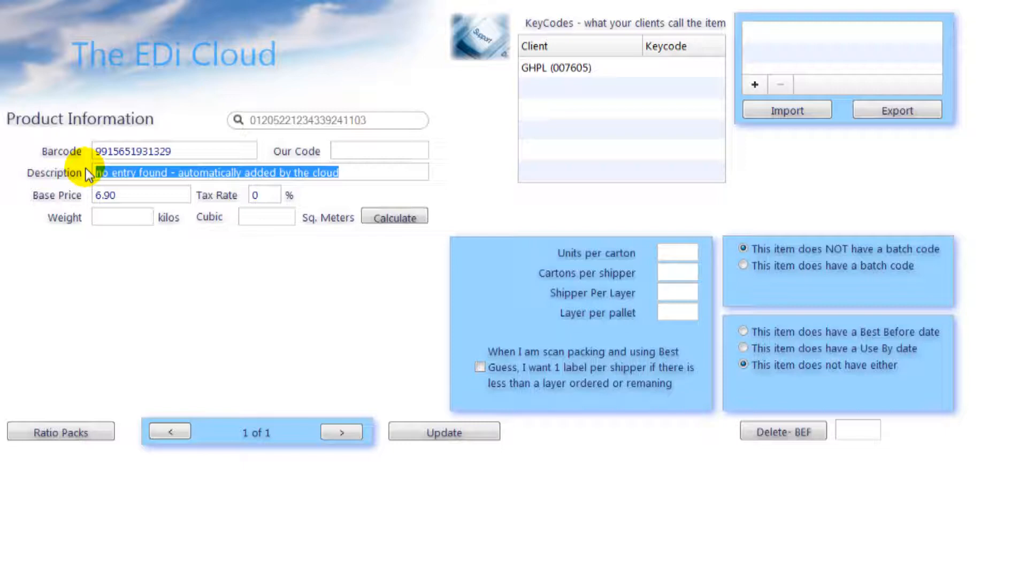
{"action": "type", "text": "fixed"}
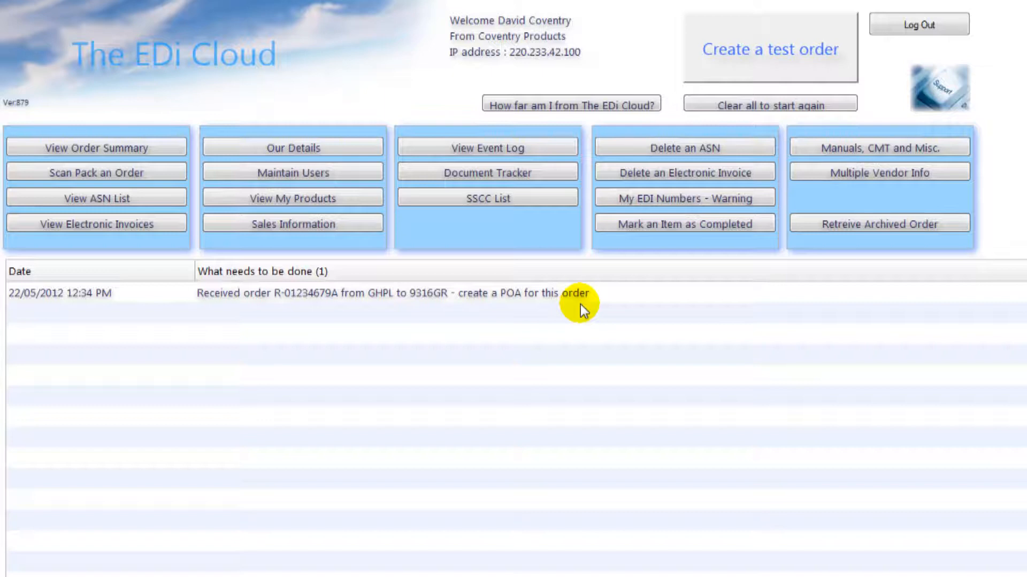
Step: Open order R-01234679A and inspect its delivery date, PO value including GST, and chain notes
{"action": "left_click", "coordinate": [615, 293]}
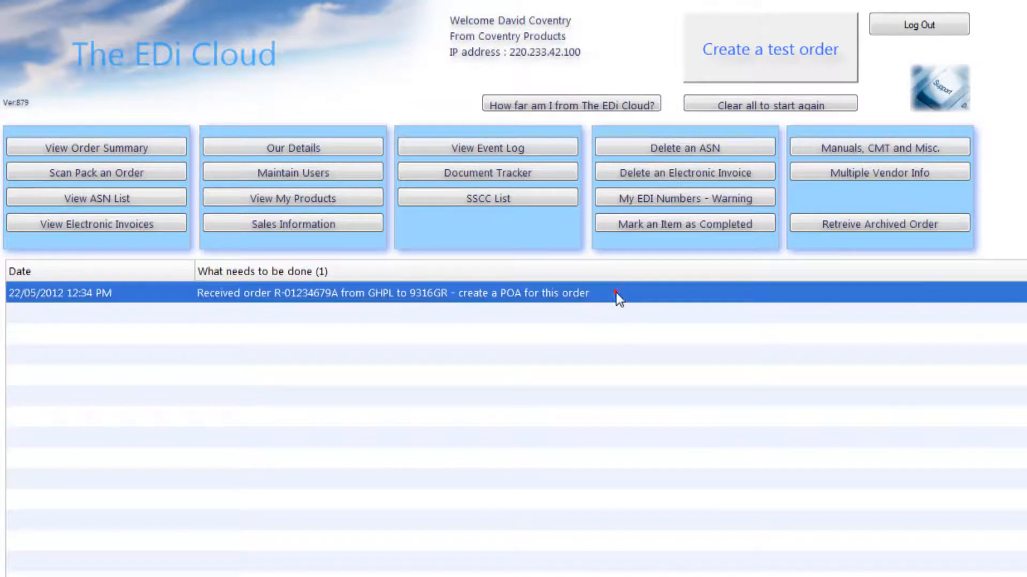
{"action": "double_click", "coordinate": [617, 293]}
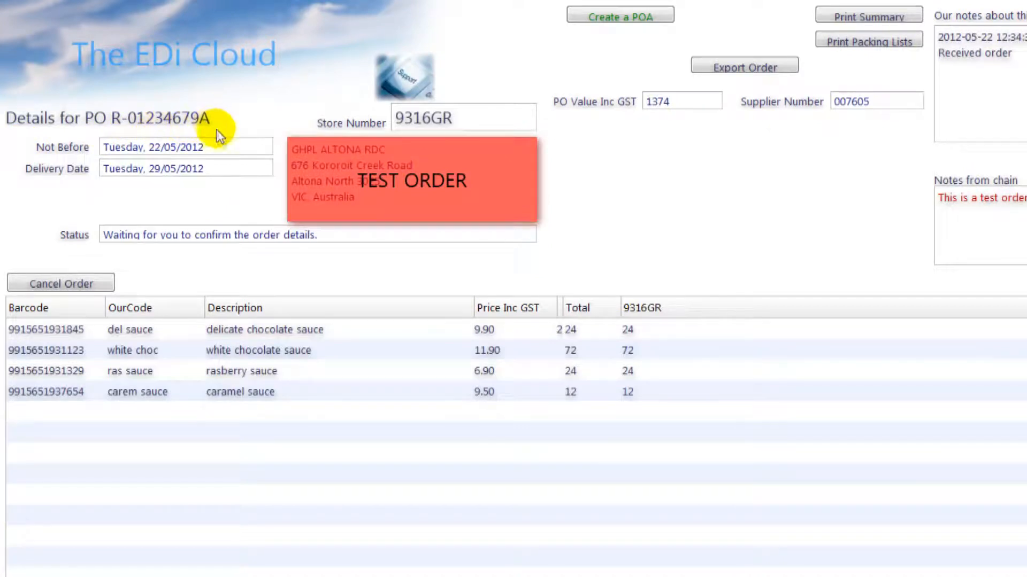
{"action": "left_click", "coordinate": [220, 167]}
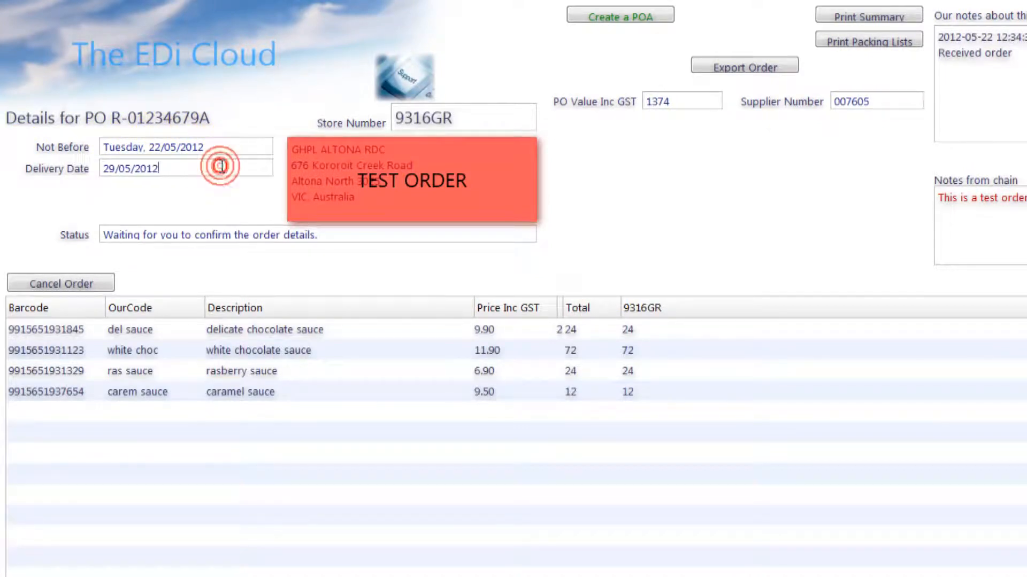
{"action": "left_click", "coordinate": [341, 172]}
{"action": "left_click", "coordinate": [677, 102]}
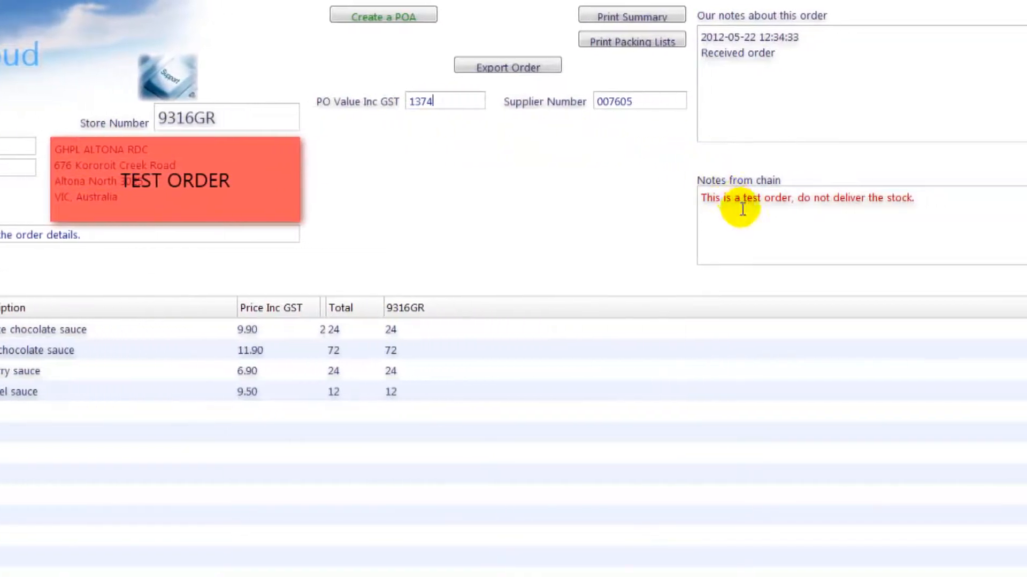
{"action": "left_click", "coordinate": [733, 223]}
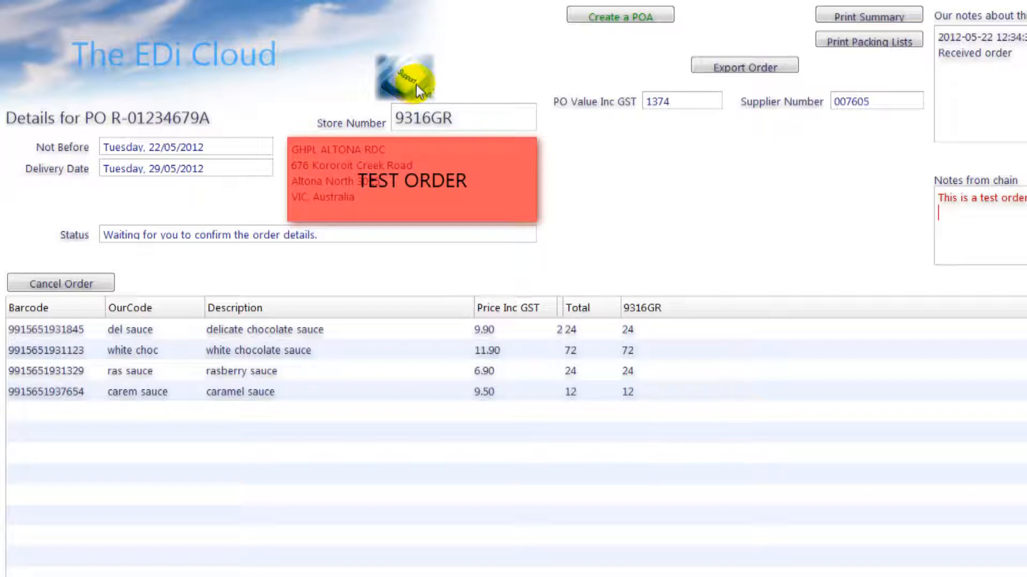
Step: Create a POA accepting order R-01234679A at $1374.00 and check the order notes
{"action": "left_click", "coordinate": [658, 19]}
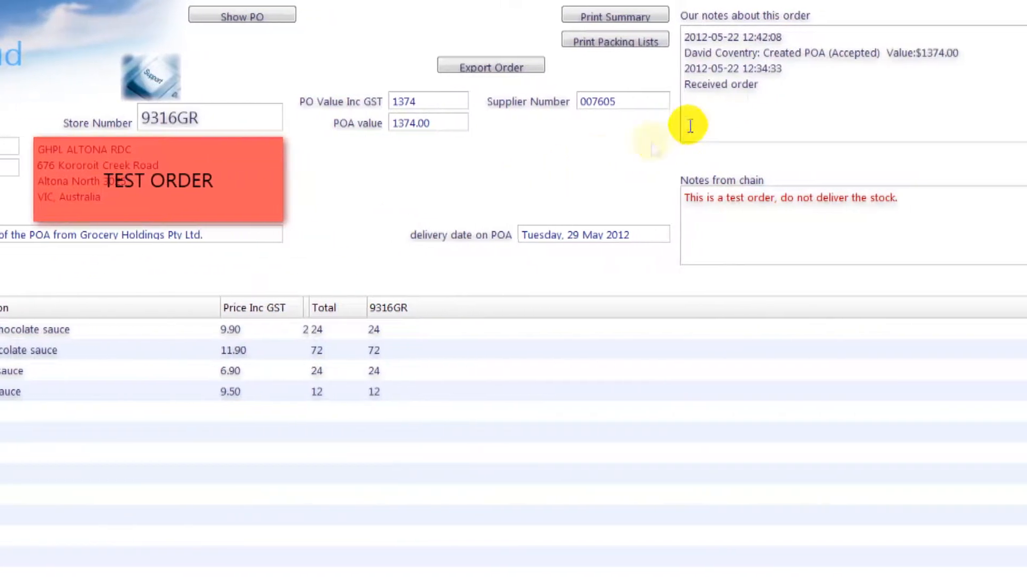
{"action": "left_click", "coordinate": [910, 37]}
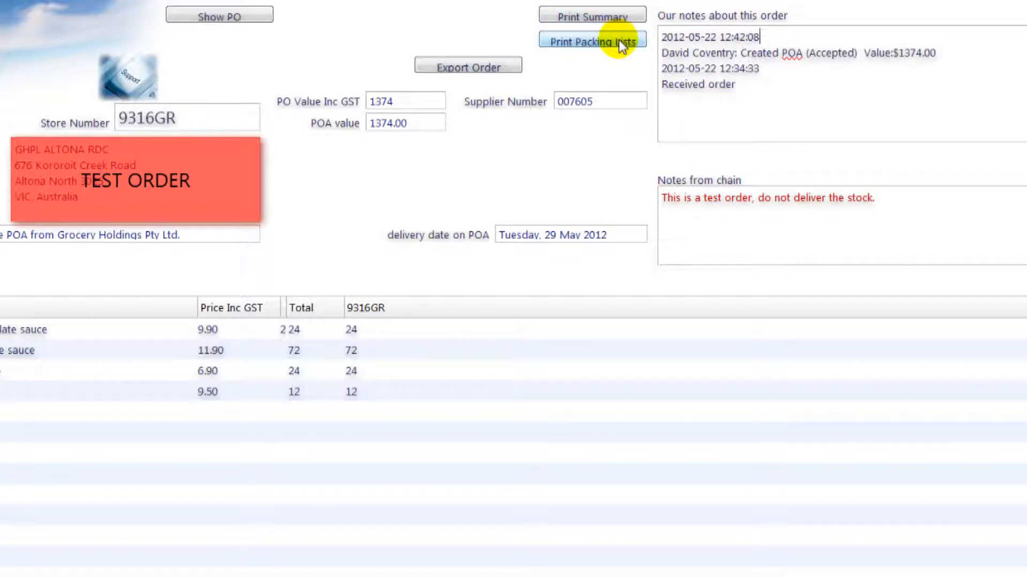
Step: Search all support for 'explorer' and read the answer about Internet Explorer and labels
{"action": "left_click", "coordinate": [127, 83]}
{"action": "left_click", "coordinate": [235, 124]}
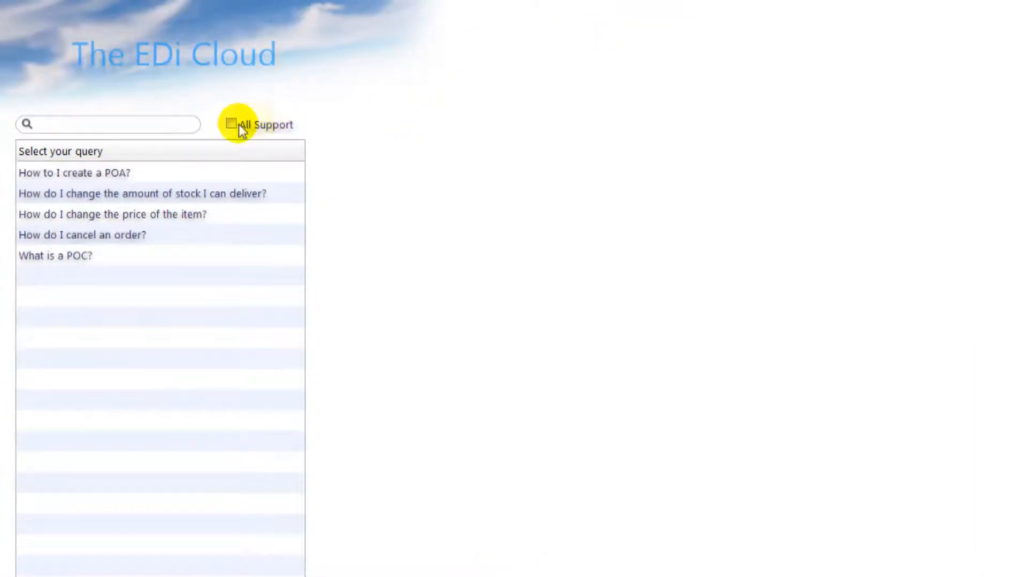
{"action": "left_click", "coordinate": [230, 124]}
{"action": "left_click", "coordinate": [145, 125]}
{"action": "type", "text": "explorer"}
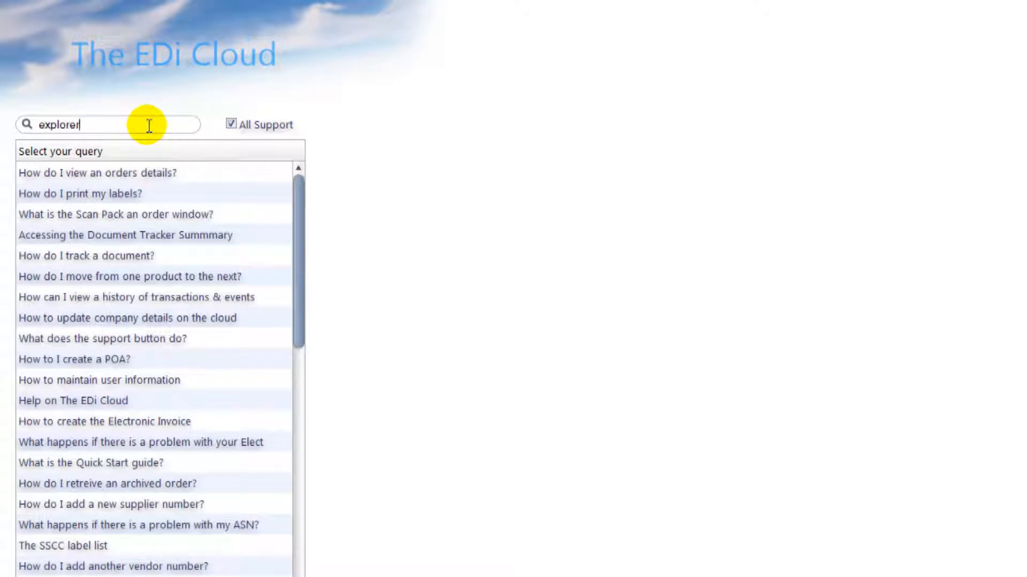
{"action": "key", "text": "Return"}
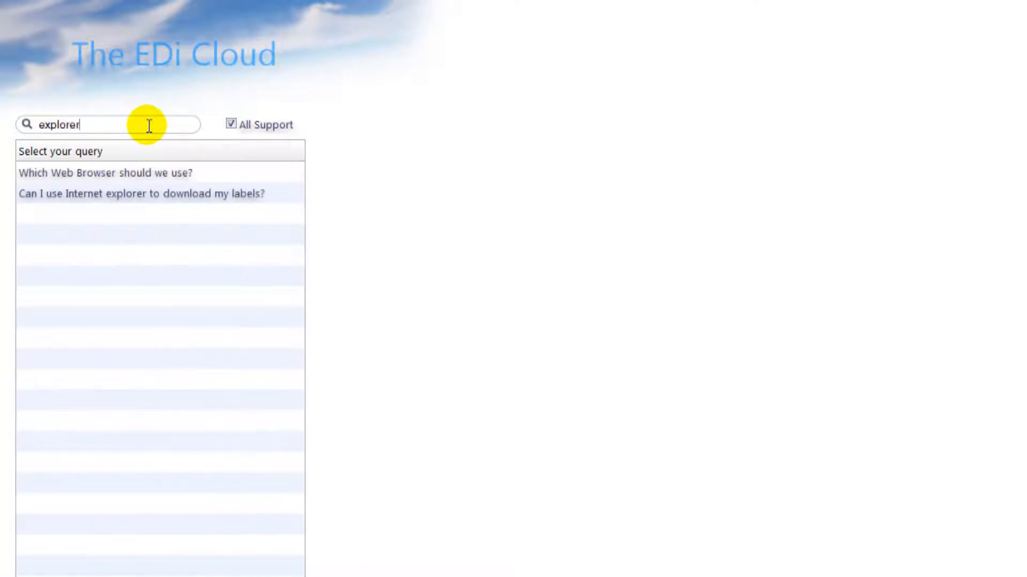
{"action": "left_click", "coordinate": [128, 195]}
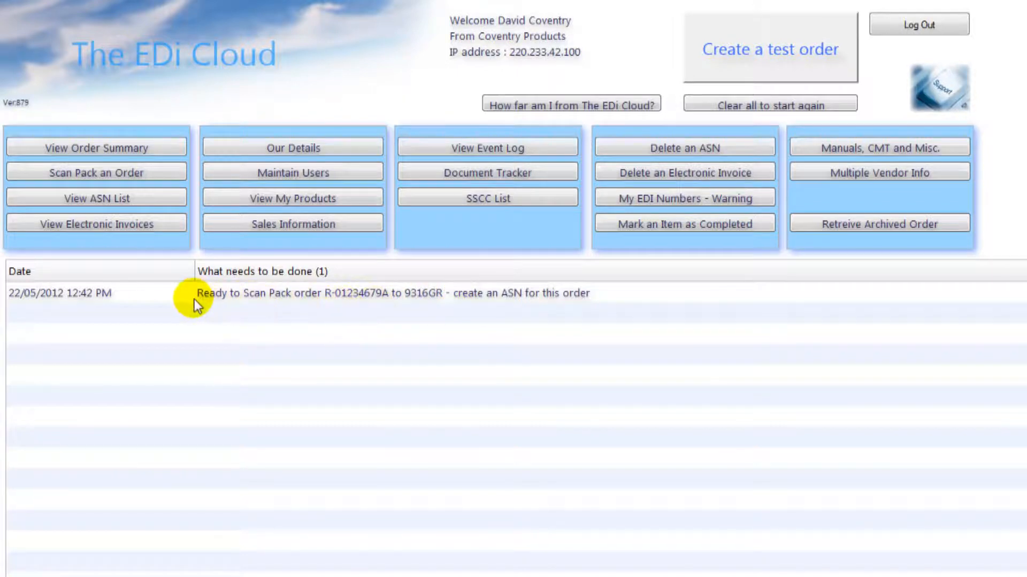
Step: Open the Scan Pack screen for order R-01234679A to 9316GR from its task row
{"action": "left_click", "coordinate": [174, 294]}
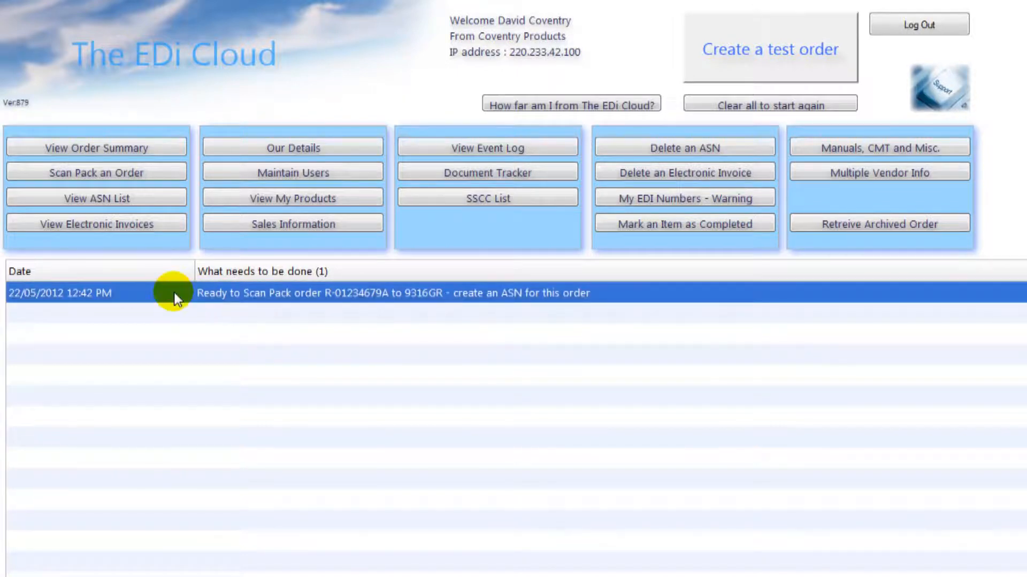
{"action": "double_click", "coordinate": [175, 293]}
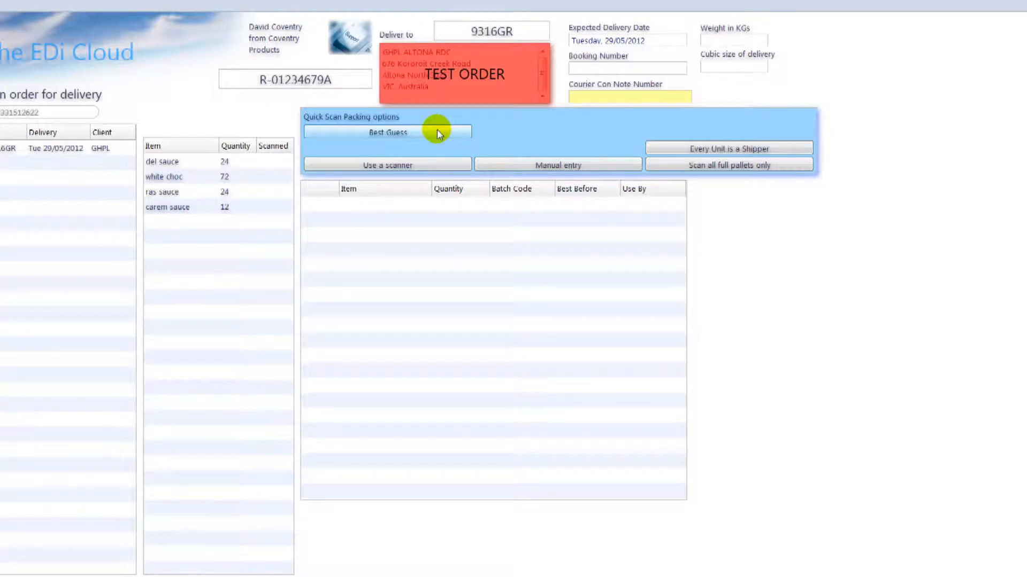
Step: Auto-pack the order items onto lines and give line CL001 batch code 1234
{"action": "left_click", "coordinate": [437, 133]}
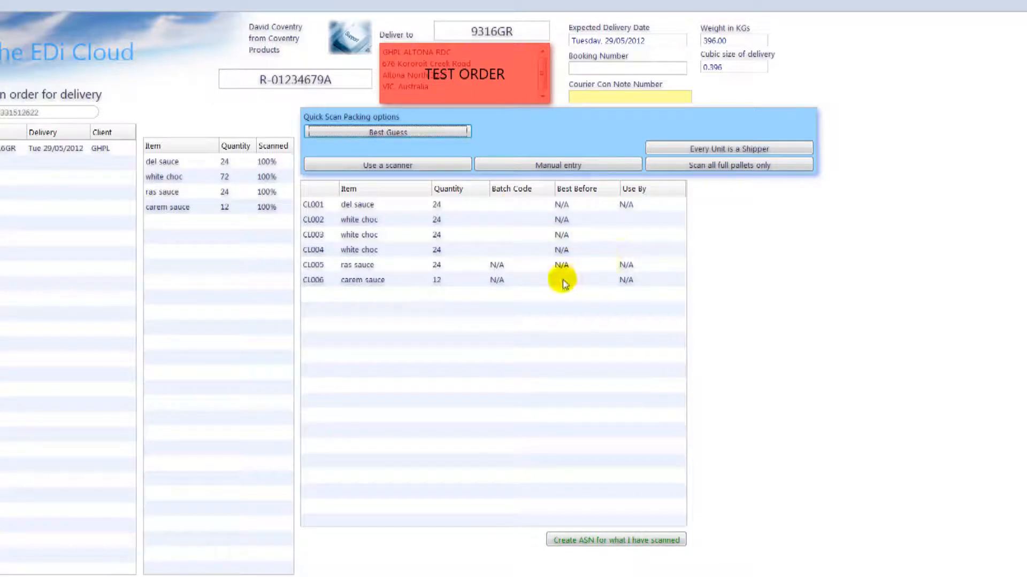
{"action": "left_click", "coordinate": [512, 207]}
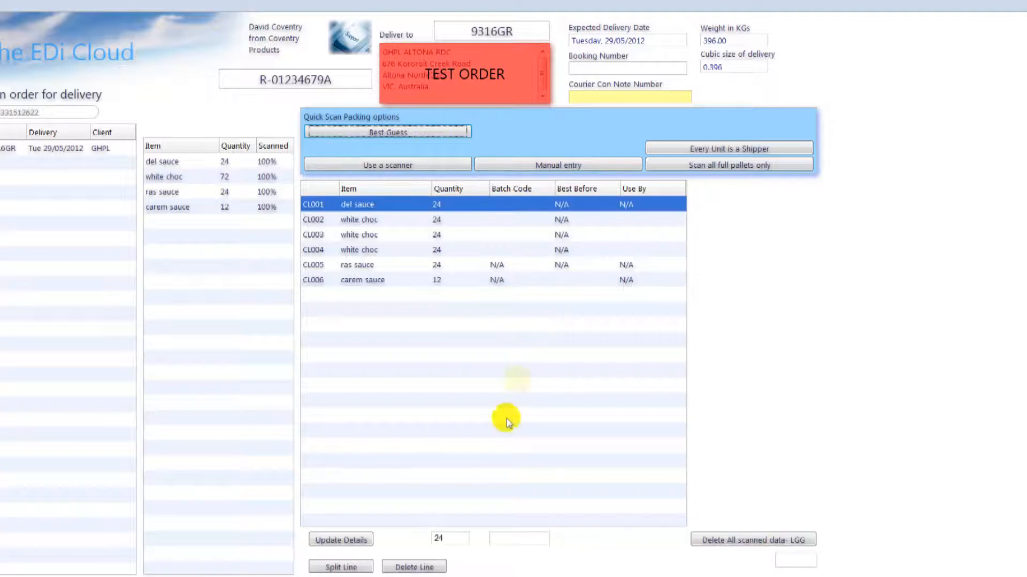
{"action": "left_click", "coordinate": [501, 539]}
{"action": "type", "text": "12"}
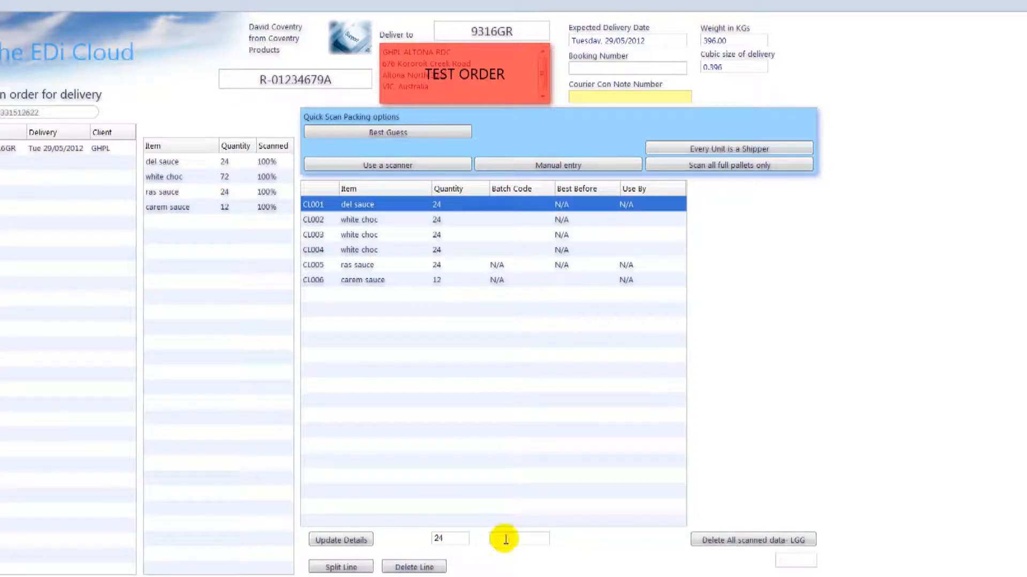
{"action": "type", "text": "34"}
{"action": "left_click", "coordinate": [336, 540]}
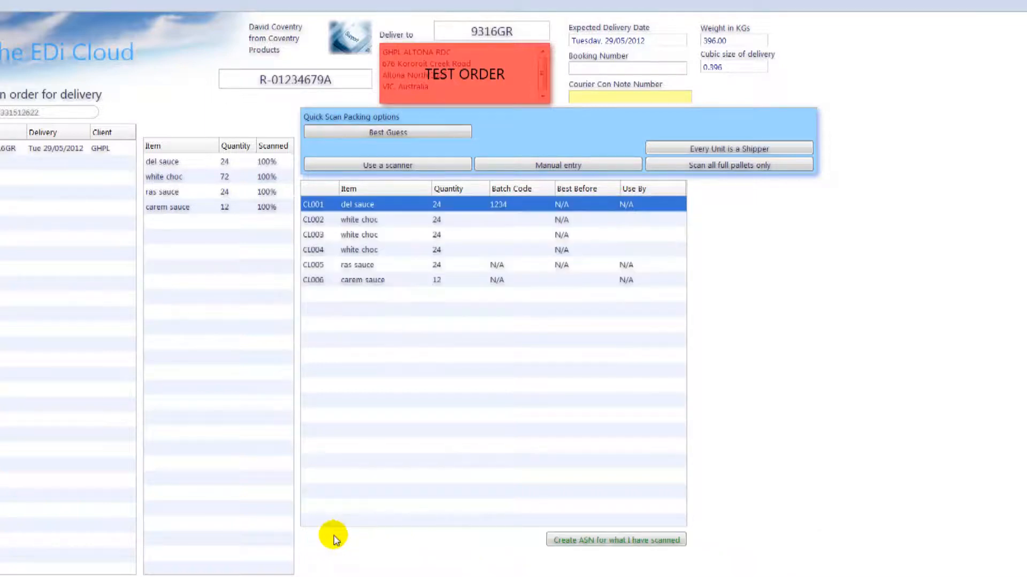
Step: Enter batch code 1234 for line CL002 and select the white choc lines CL002 to CL004
{"action": "left_click", "coordinate": [504, 224]}
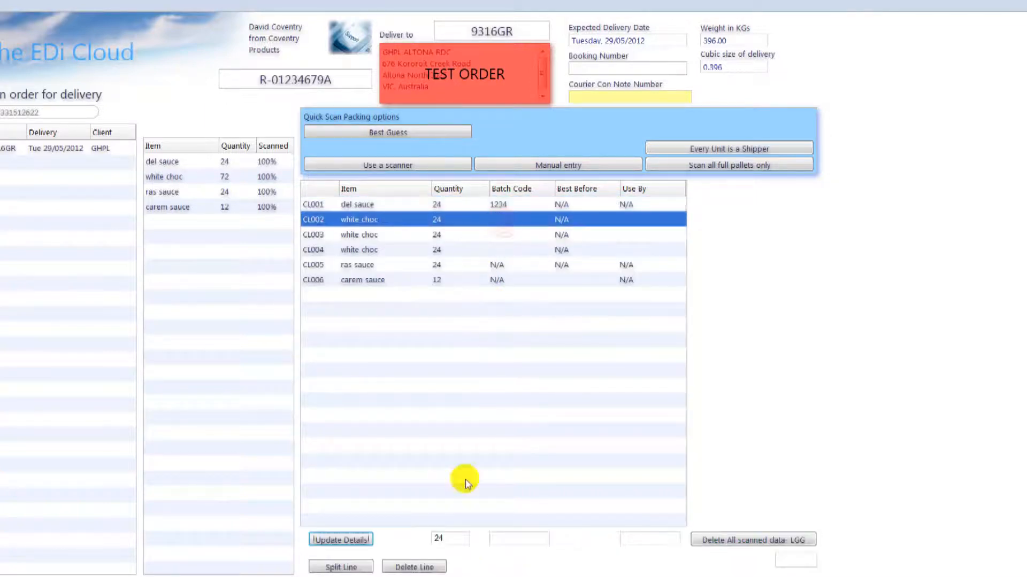
{"action": "left_click", "coordinate": [513, 541]}
{"action": "type", "text": "1234"}
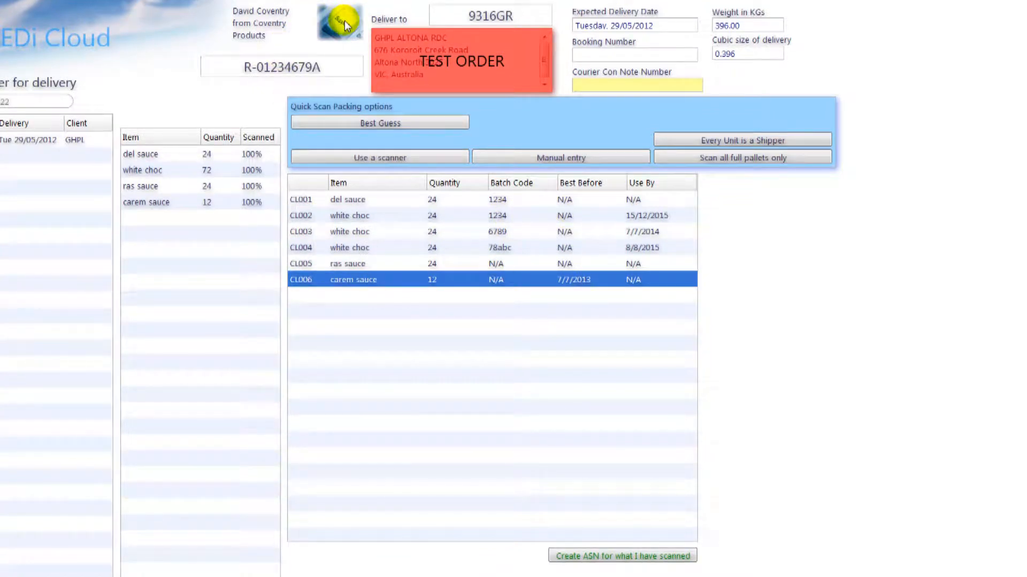
{"action": "left_click", "coordinate": [372, 213]}
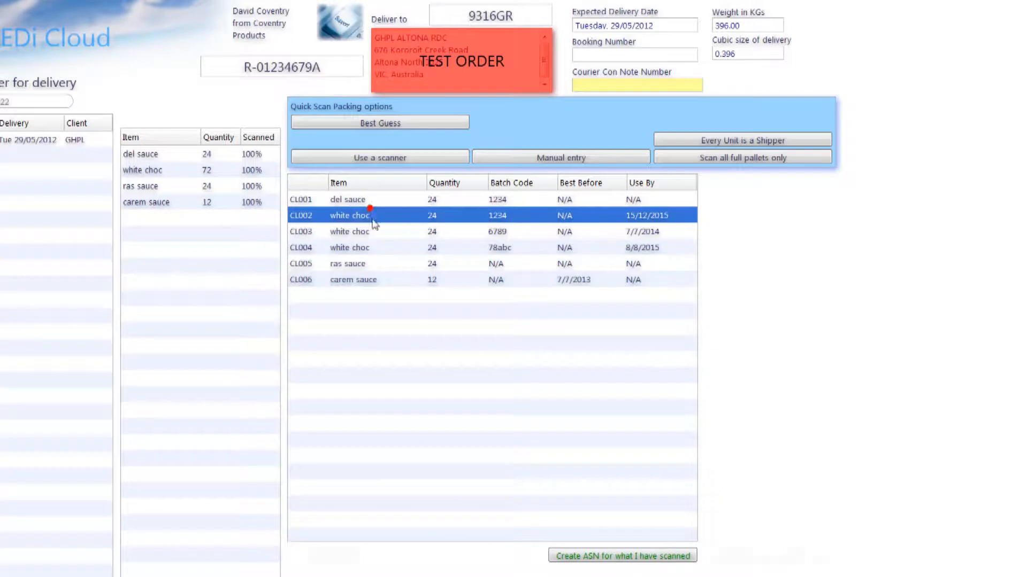
{"action": "left_click", "coordinate": [368, 247], "text": "shift"}
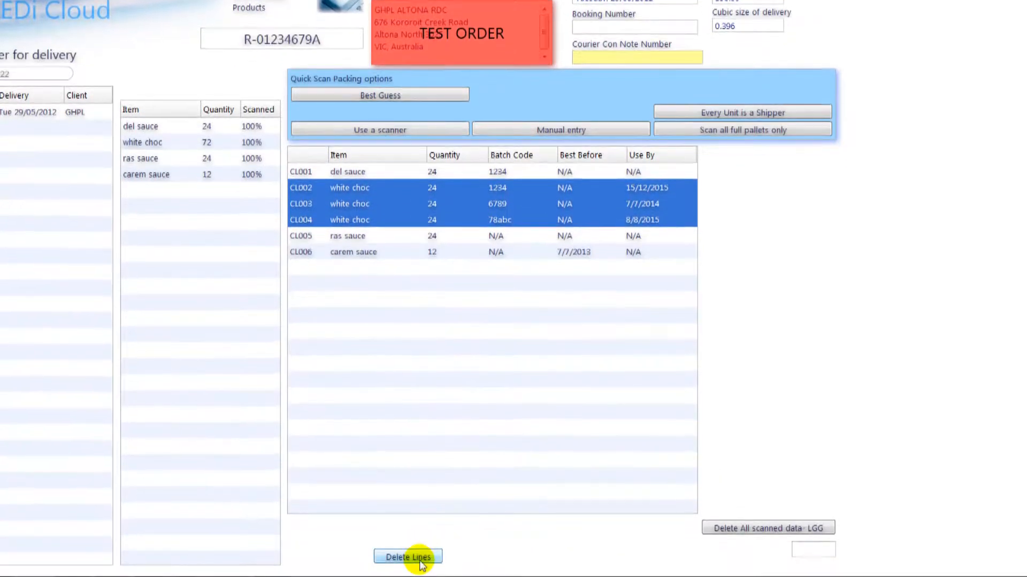
{"action": "left_click", "coordinate": [420, 558]}
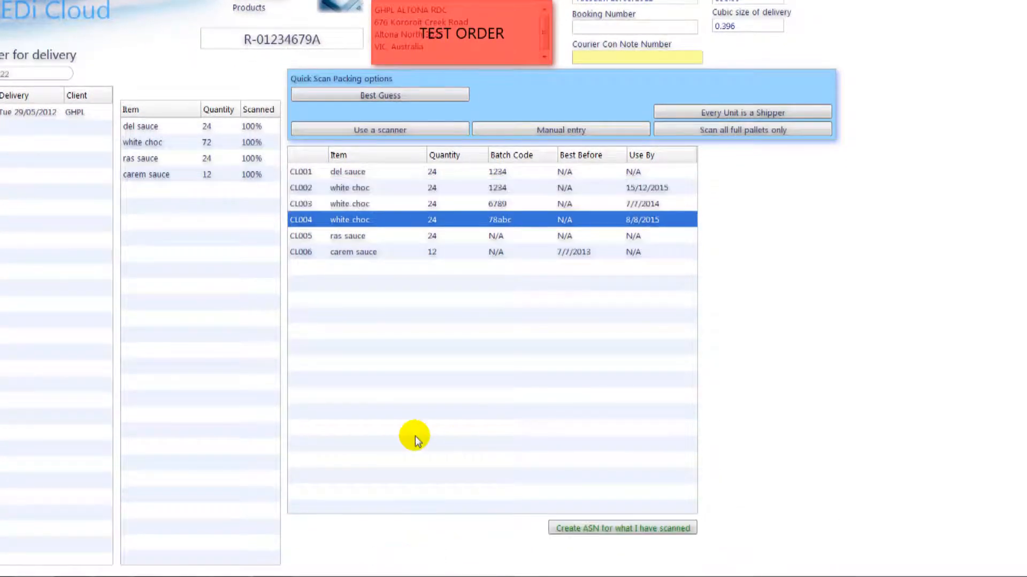
Step: Record 'tnt australia' as the courier con note number
{"action": "left_click", "coordinate": [645, 58]}
{"action": "type", "text": "tnt australia"}
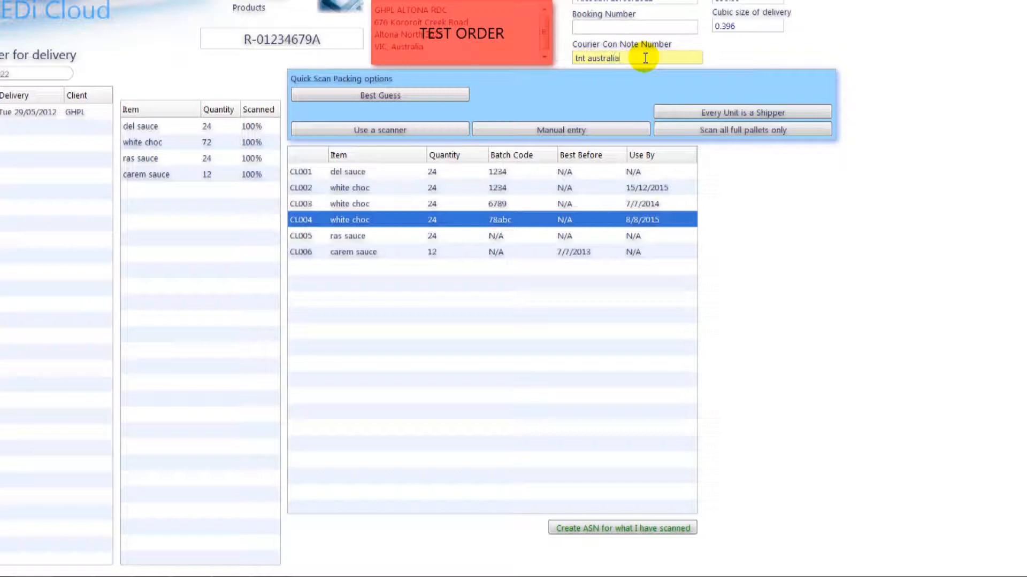
{"action": "key", "text": "Return"}
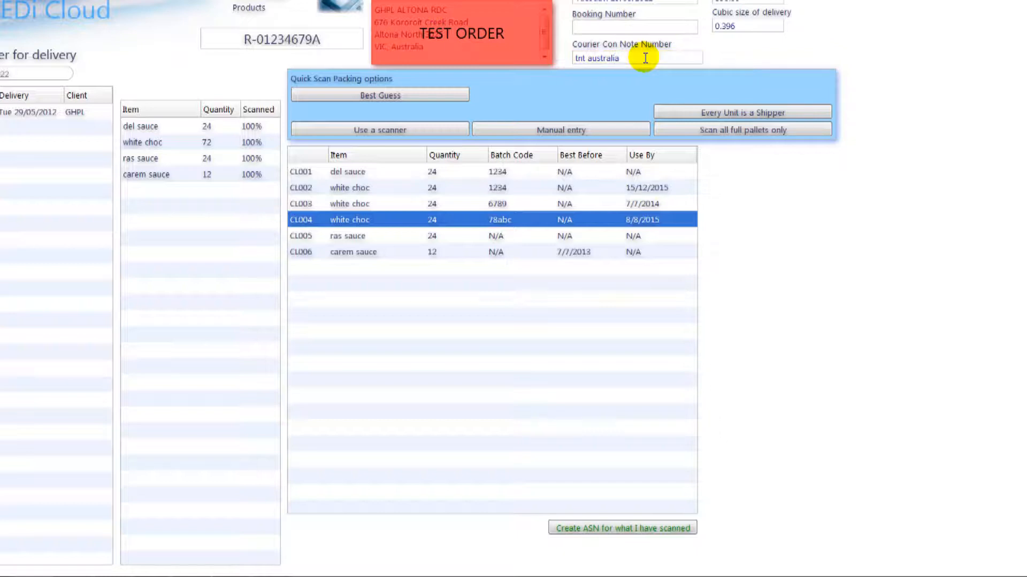
Step: Create ASN 22 from the scanned lines after confirming the checks, then view its SSCC information
{"action": "left_click", "coordinate": [650, 528]}
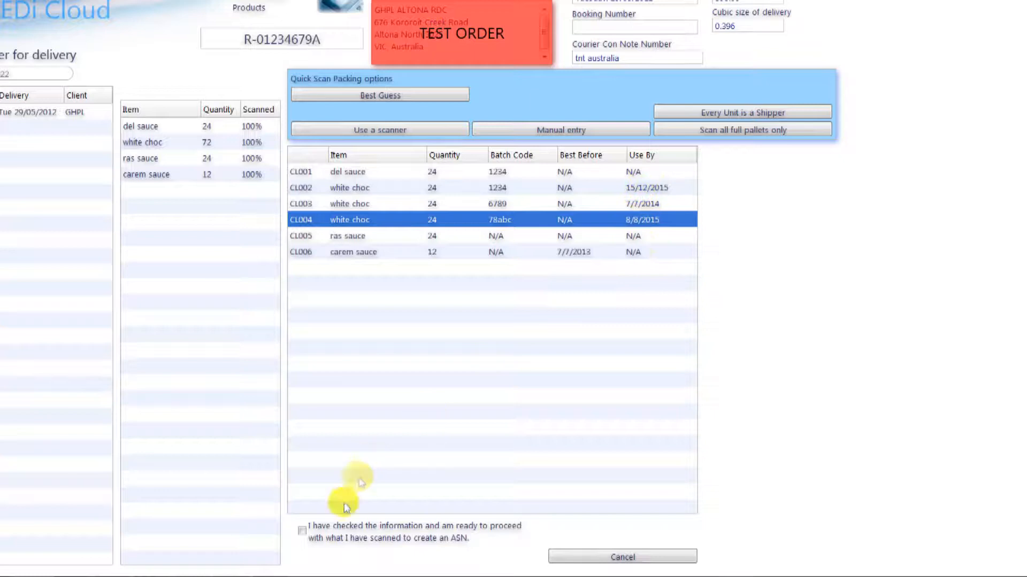
{"action": "left_click", "coordinate": [302, 531]}
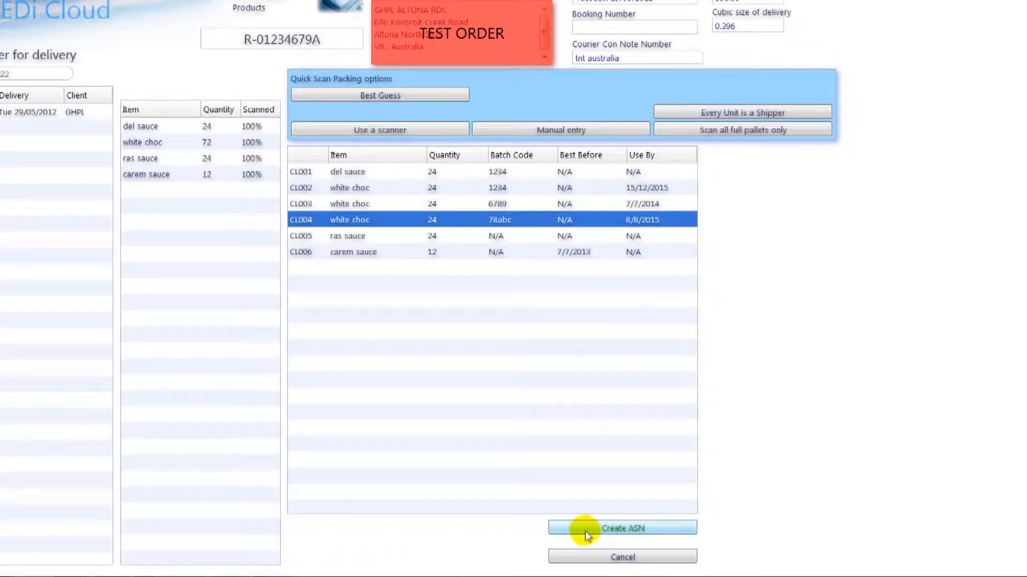
{"action": "left_click", "coordinate": [585, 531]}
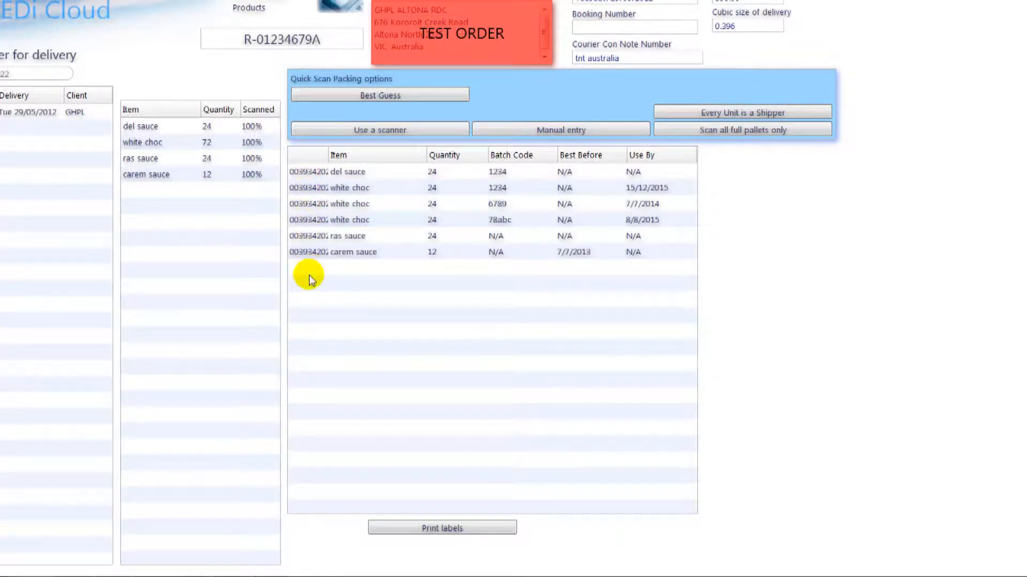
{"action": "left_click", "coordinate": [478, 530]}
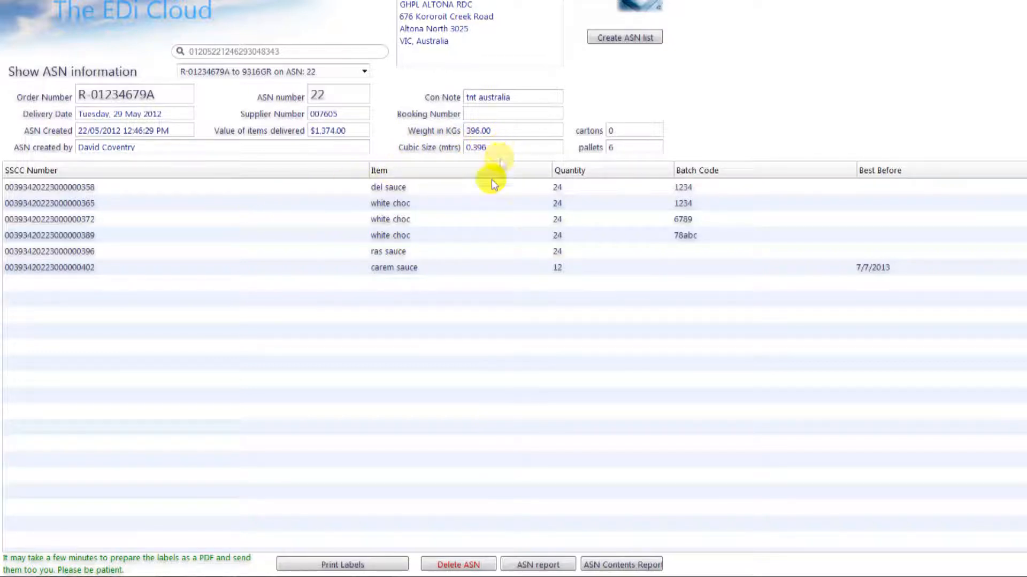
{"action": "left_click", "coordinate": [396, 565]}
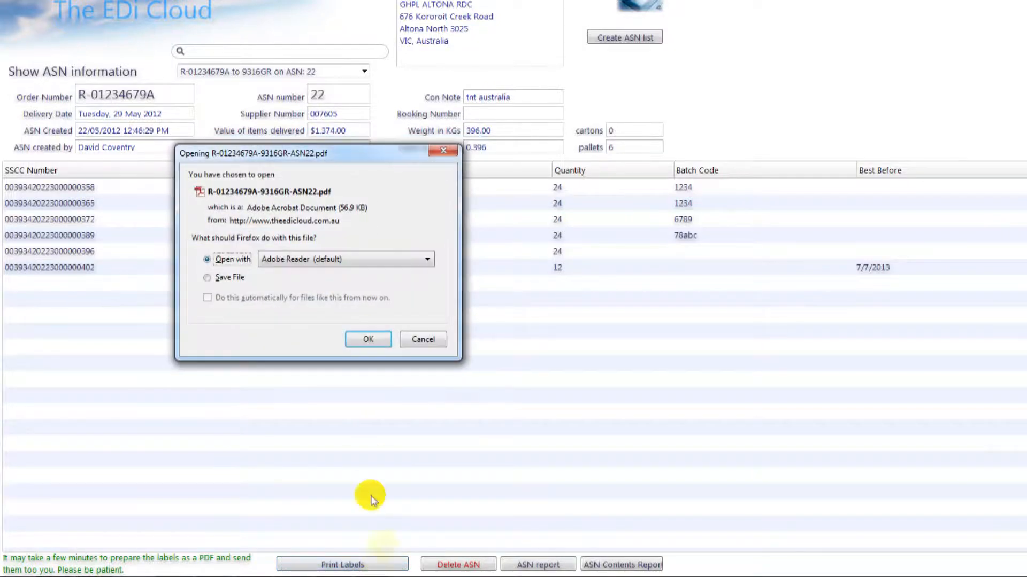
{"action": "left_click", "coordinate": [368, 339]}
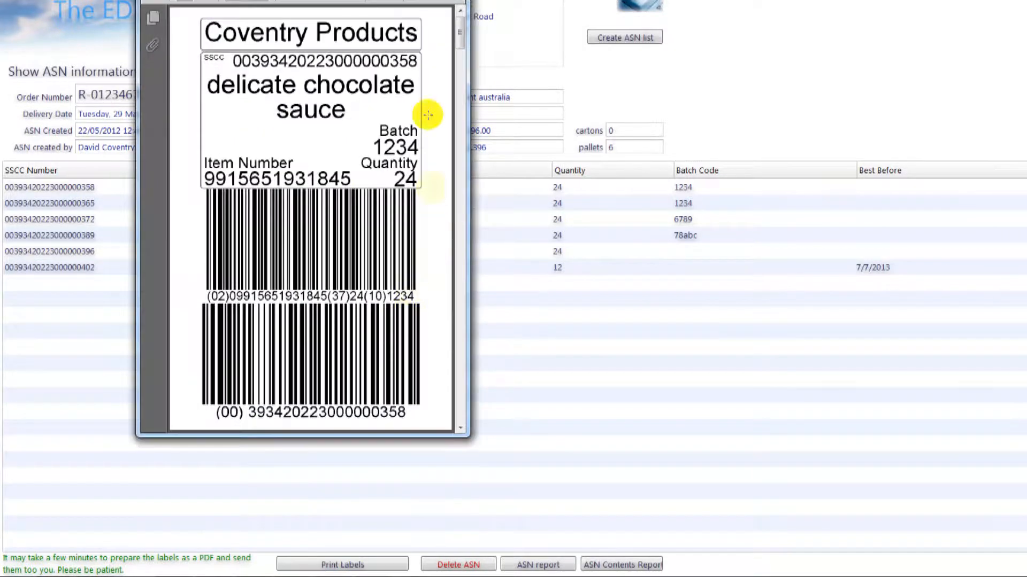
{"action": "left_click_drag", "start_coordinate": [460, 39], "coordinate": [466, 279]}
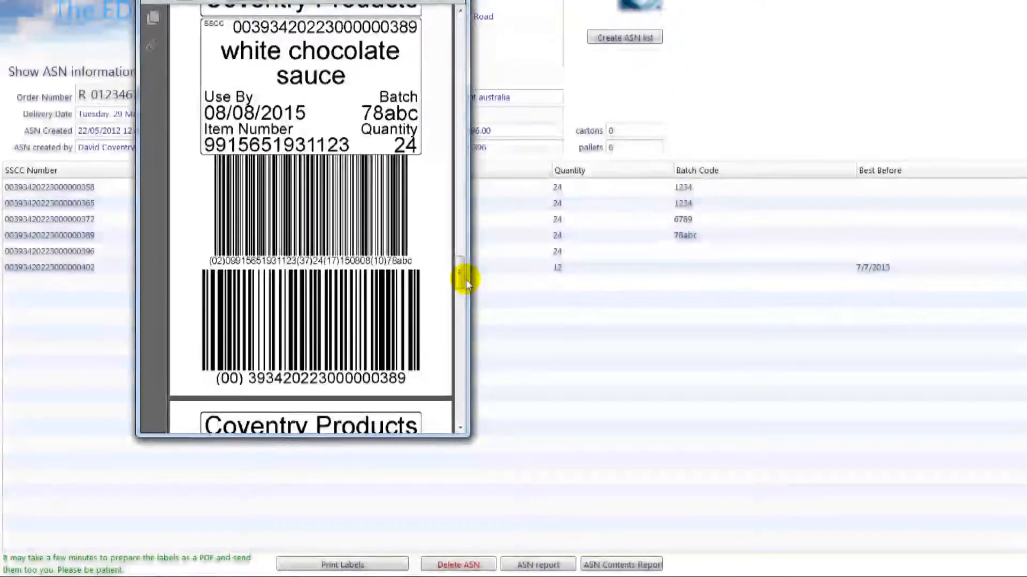
{"action": "left_click", "coordinate": [459, 185]}
{"action": "left_click", "coordinate": [459, 107]}
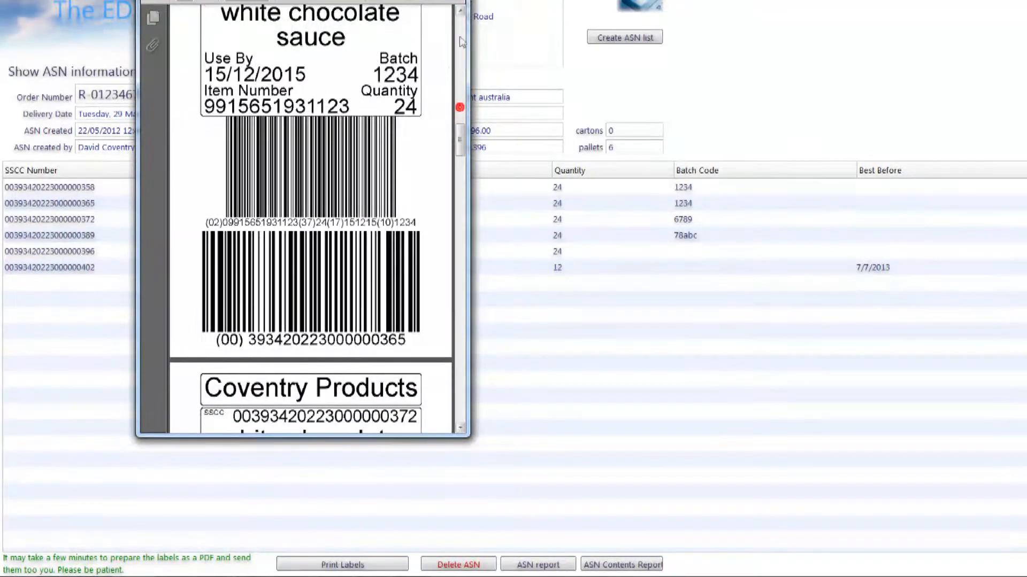
{"action": "left_click", "coordinate": [452, 1]}
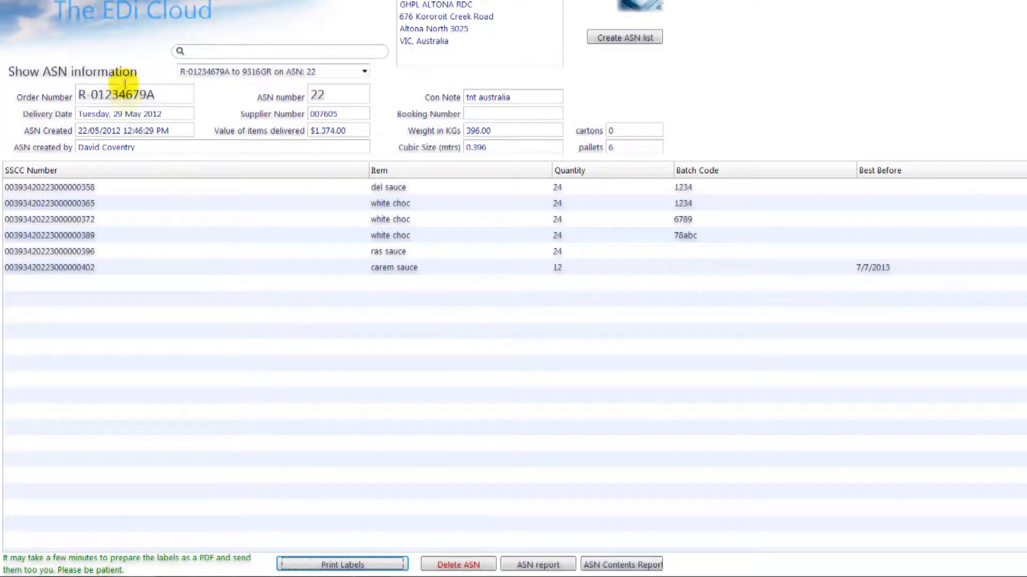
Step: Look up ASN 22 in the ASN list, then return to the dashboard
{"action": "left_click", "coordinate": [120, 17]}
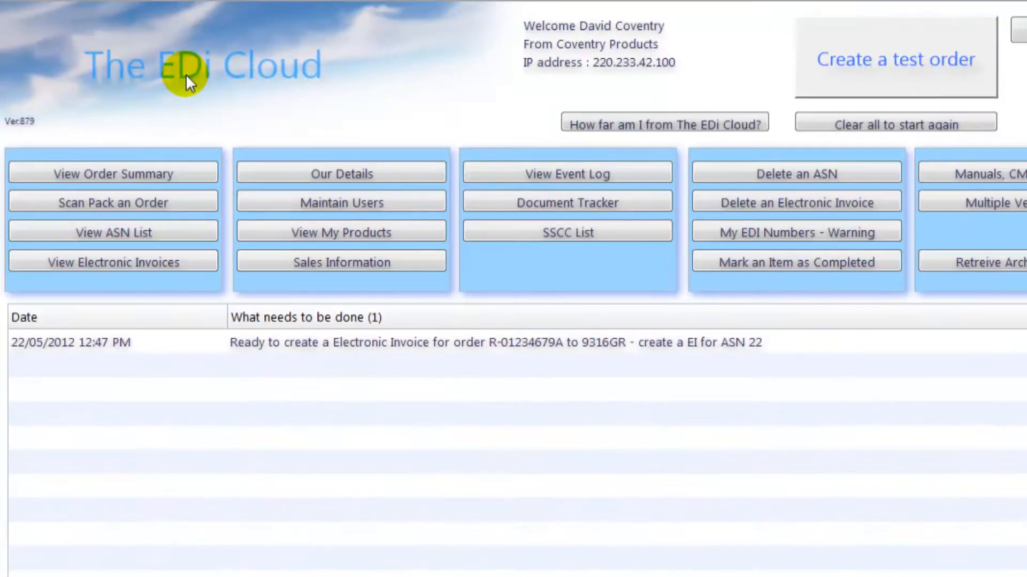
{"action": "left_click", "coordinate": [195, 228]}
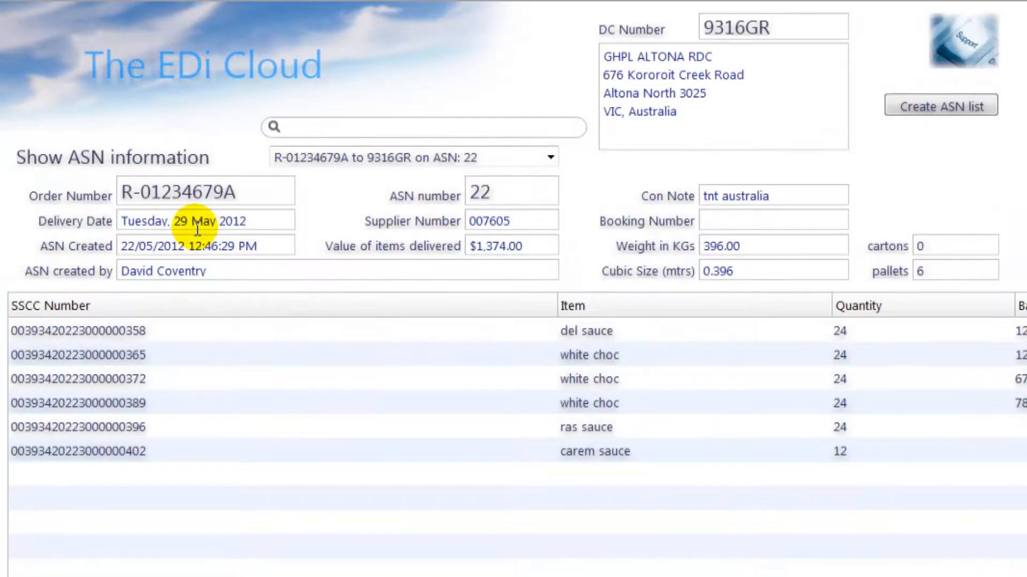
{"action": "left_click", "coordinate": [550, 158]}
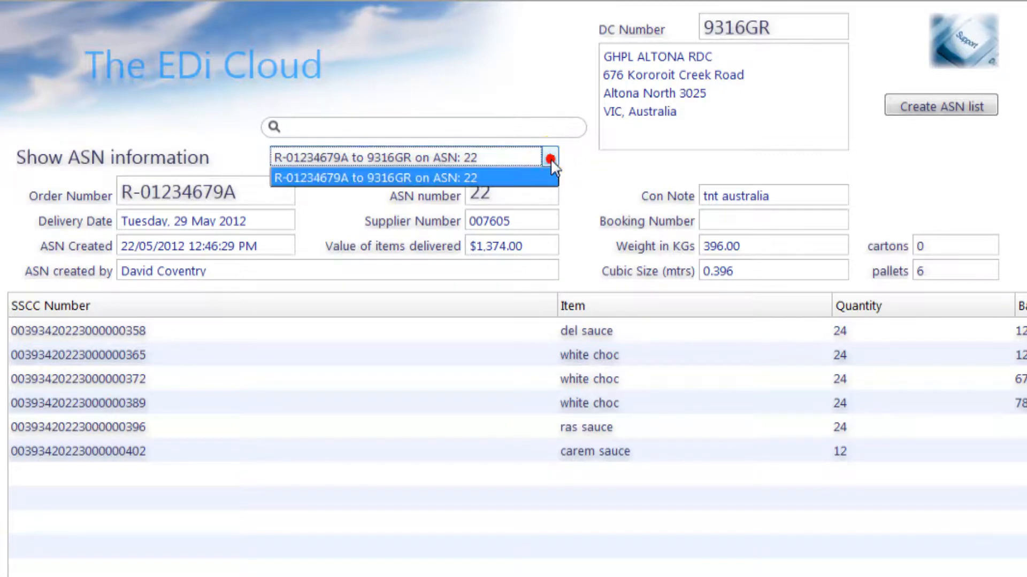
{"action": "left_click", "coordinate": [511, 179]}
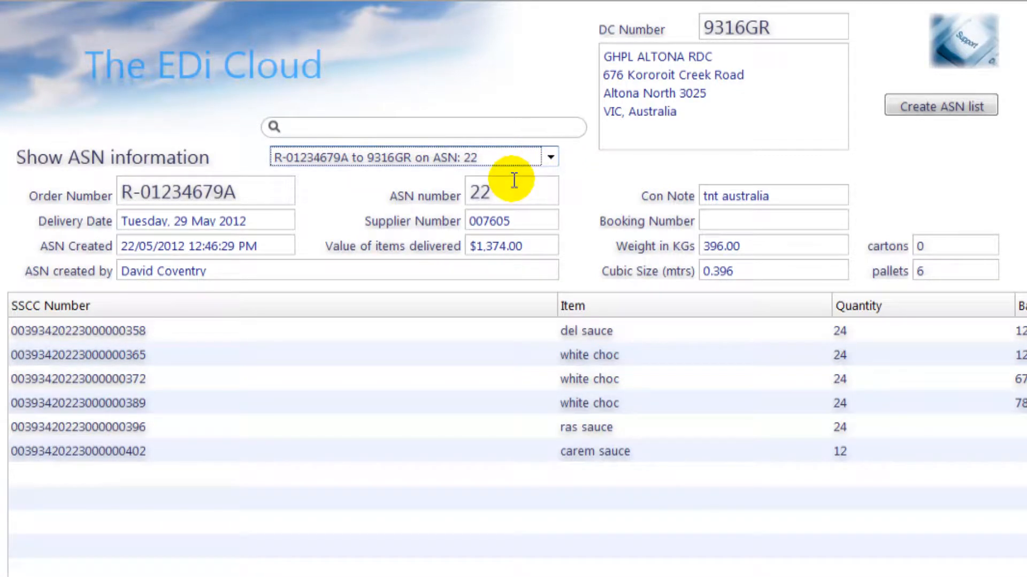
{"action": "left_click", "coordinate": [254, 63]}
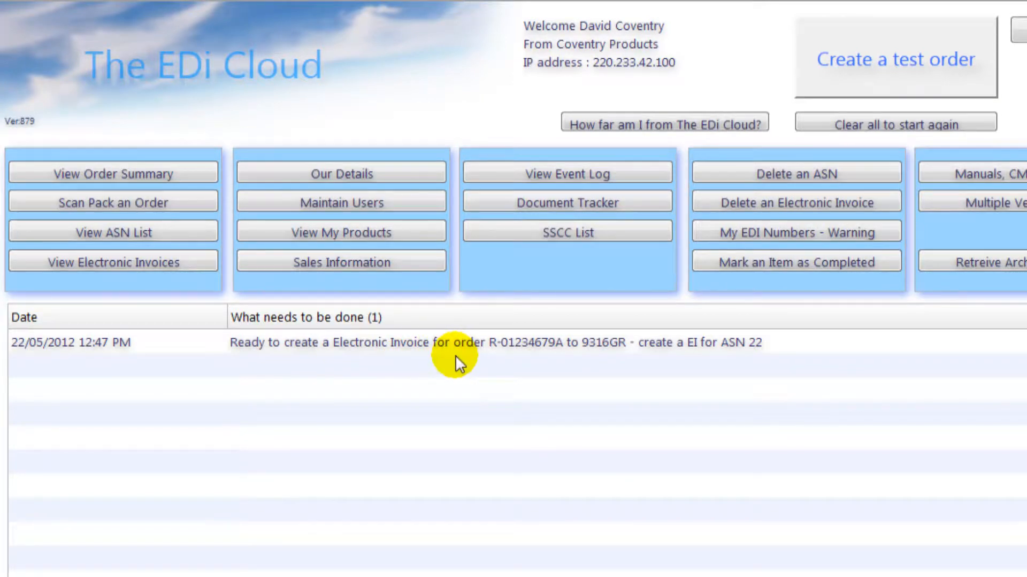
Step: Create the electronic invoice for ASN 22 with invoice number 789456123, confirming prices were checked
{"action": "left_click", "coordinate": [780, 342]}
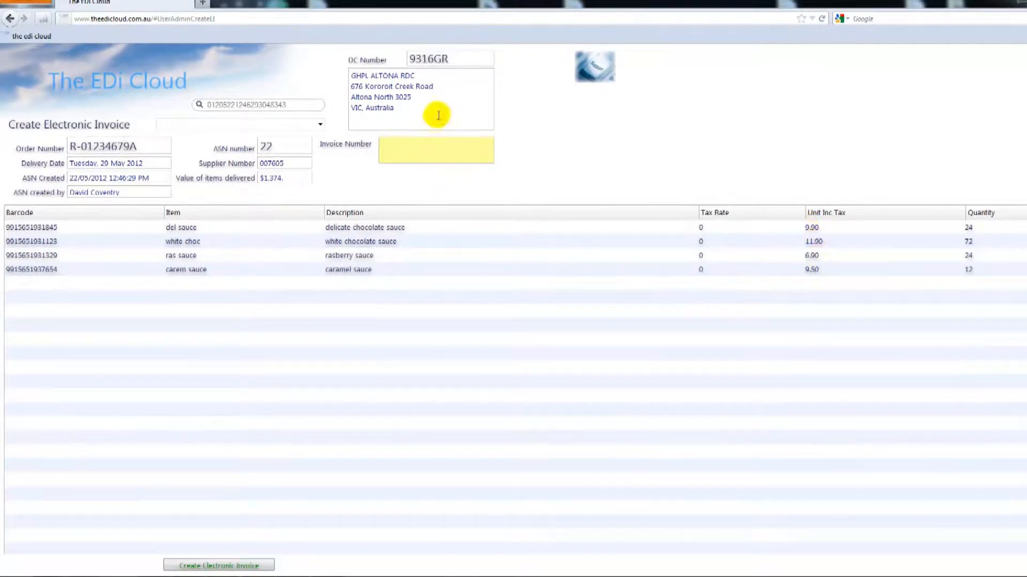
{"action": "left_click", "coordinate": [437, 80]}
{"action": "left_click", "coordinate": [414, 139]}
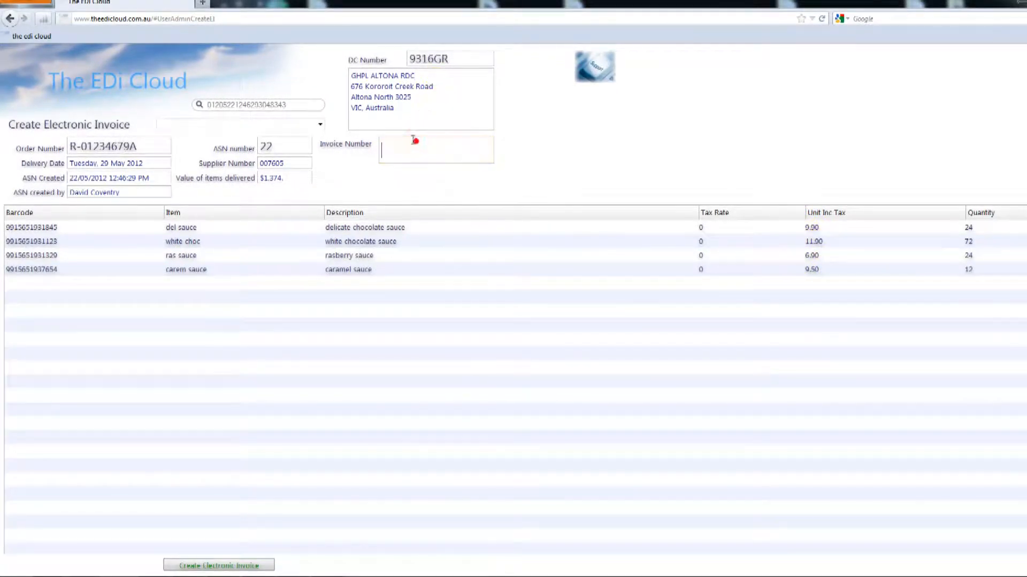
{"action": "type", "text": "789456123"}
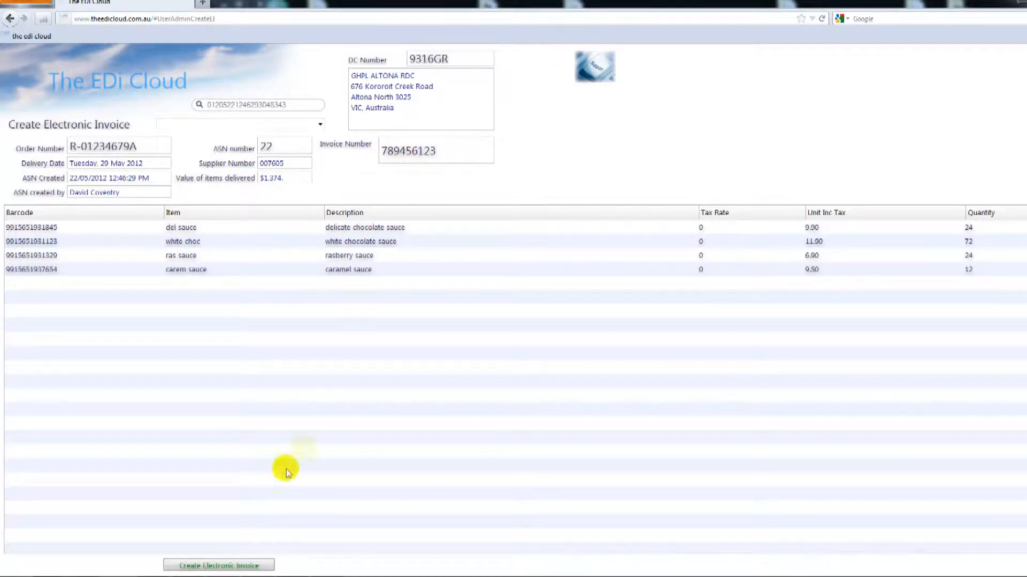
{"action": "left_click", "coordinate": [267, 563]}
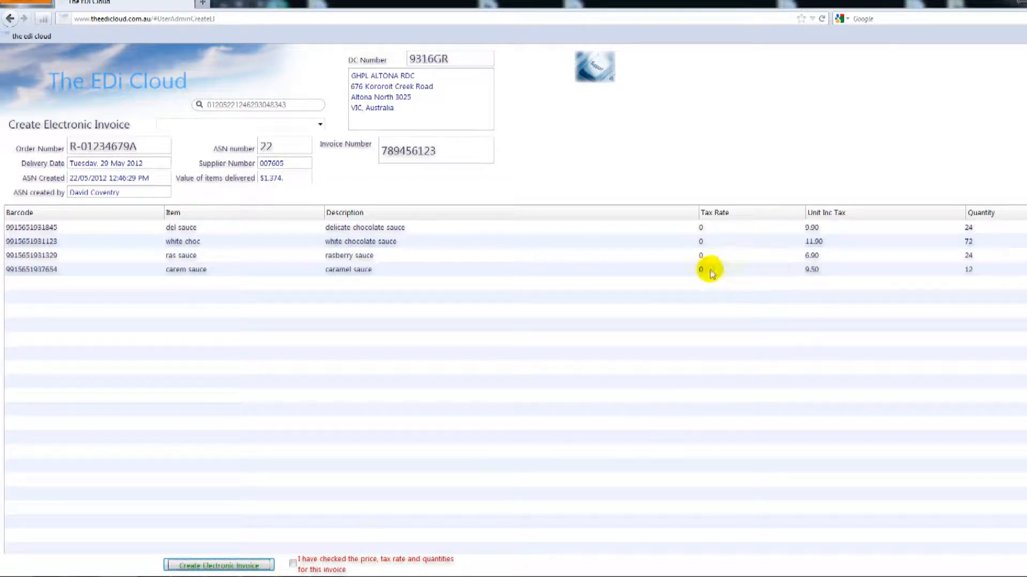
{"action": "left_click", "coordinate": [293, 564]}
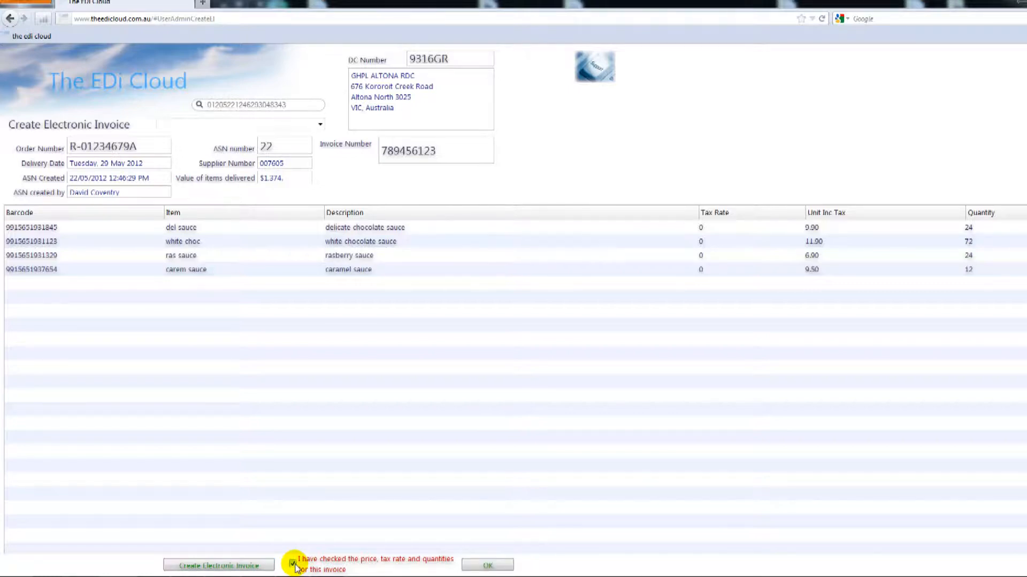
{"action": "left_click", "coordinate": [471, 565]}
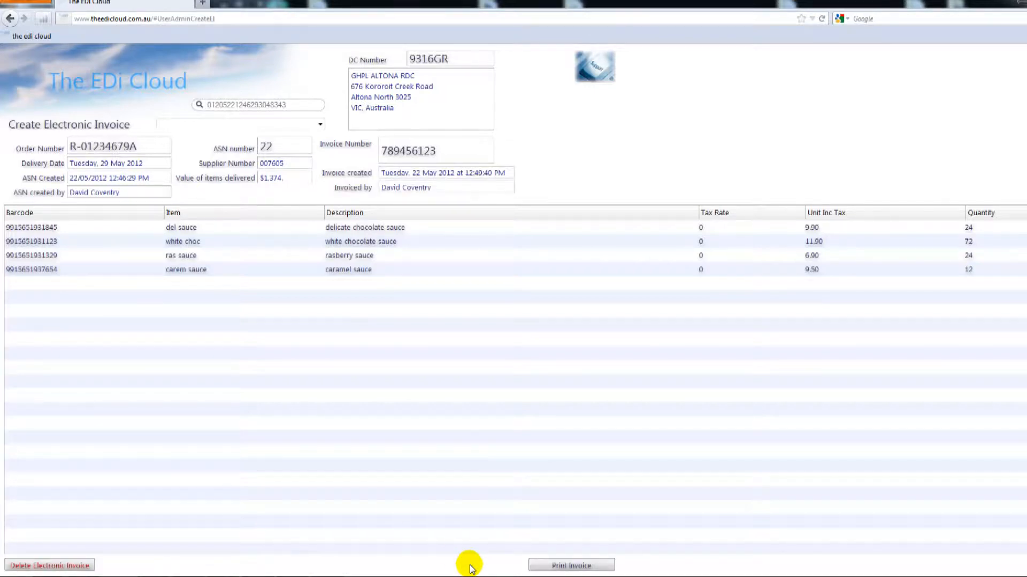
Step: Refresh the home page so the to-do list is empty, then open the User Event Log
{"action": "left_click", "coordinate": [125, 82]}
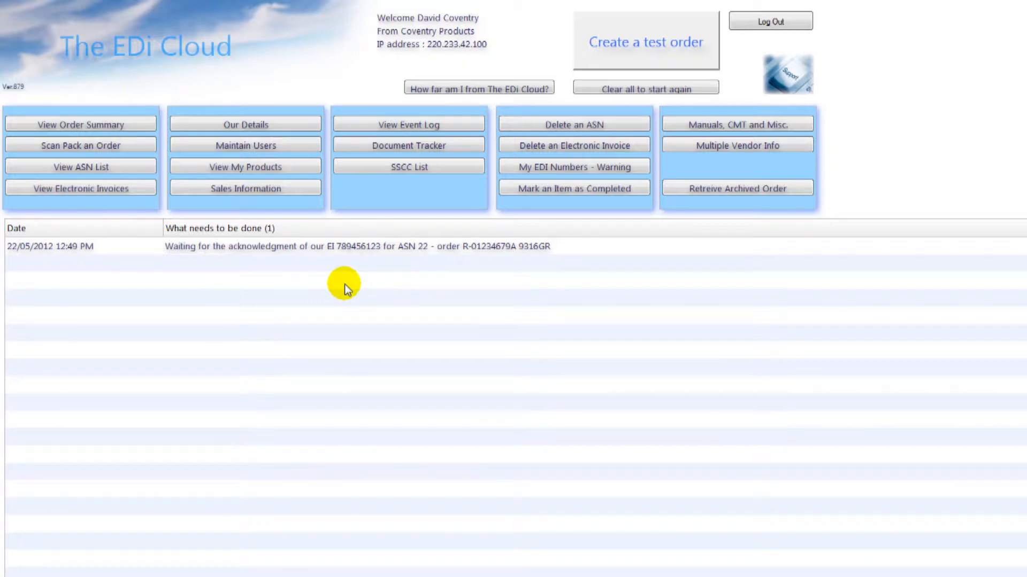
{"action": "left_click", "coordinate": [129, 53]}
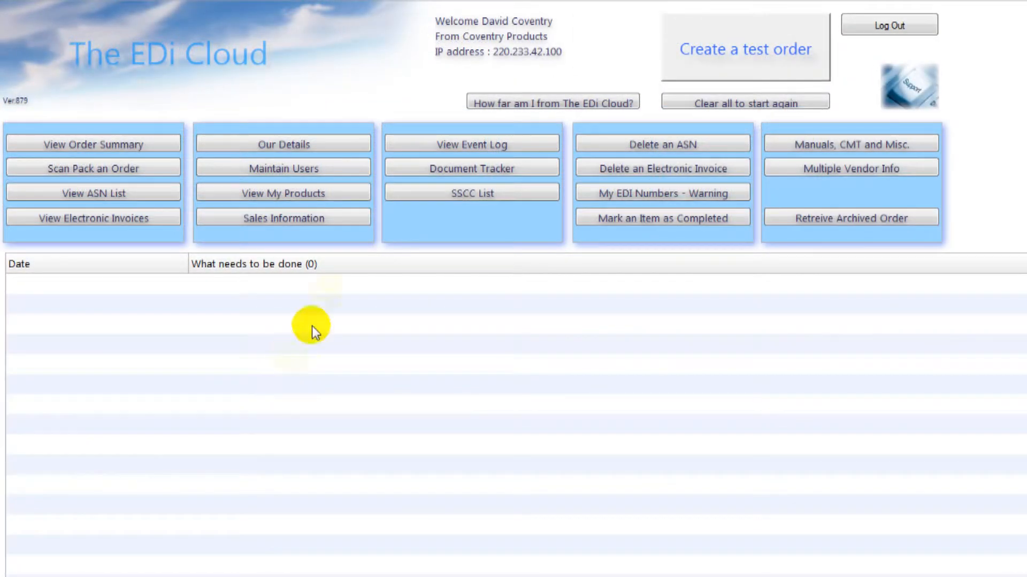
{"action": "left_click", "coordinate": [521, 145]}
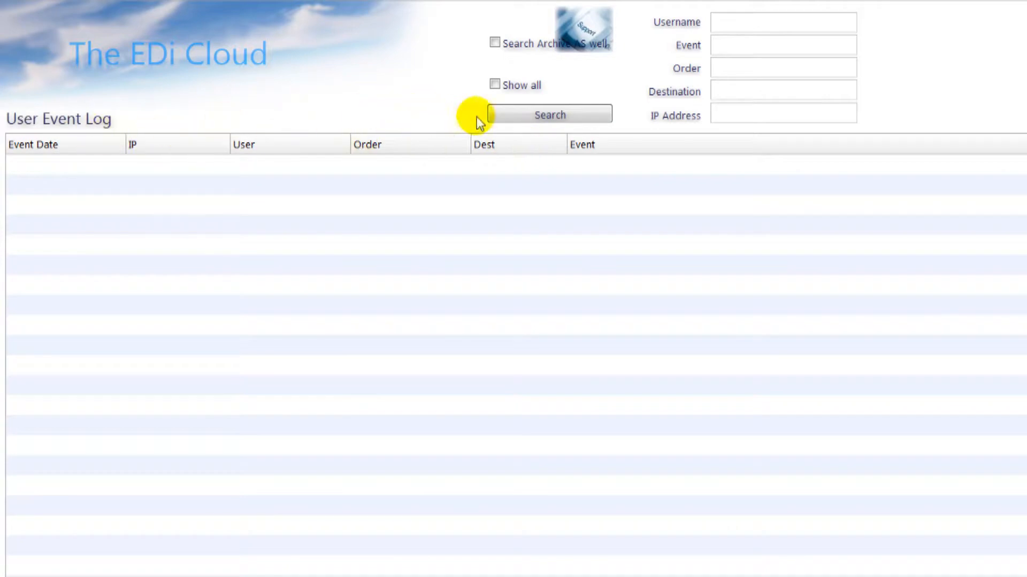
Step: List all logged events, filter them to 'asn' events, then return home
{"action": "left_click", "coordinate": [494, 115]}
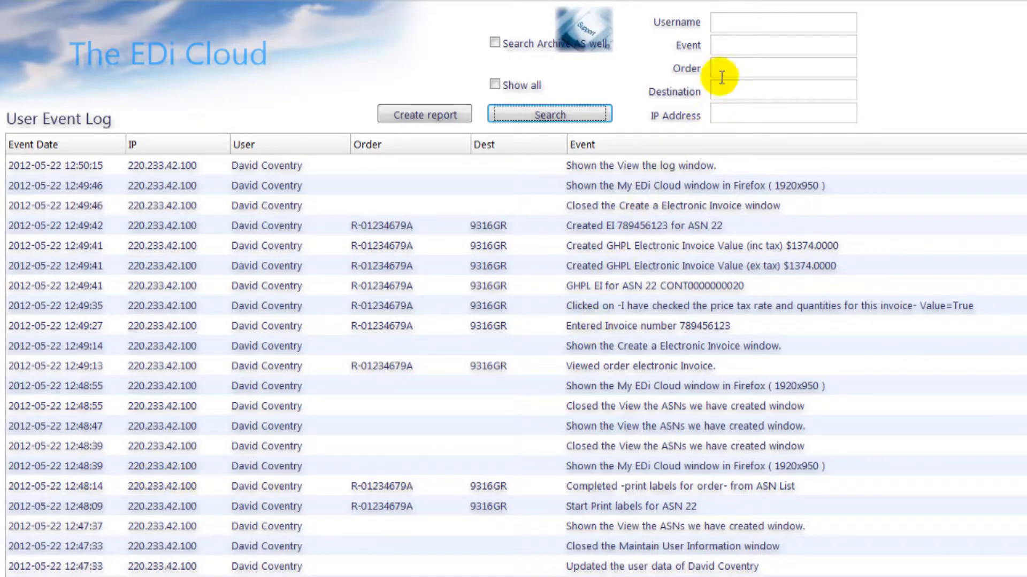
{"action": "left_click", "coordinate": [722, 45]}
{"action": "type", "text": "asn"}
{"action": "left_click", "coordinate": [586, 114]}
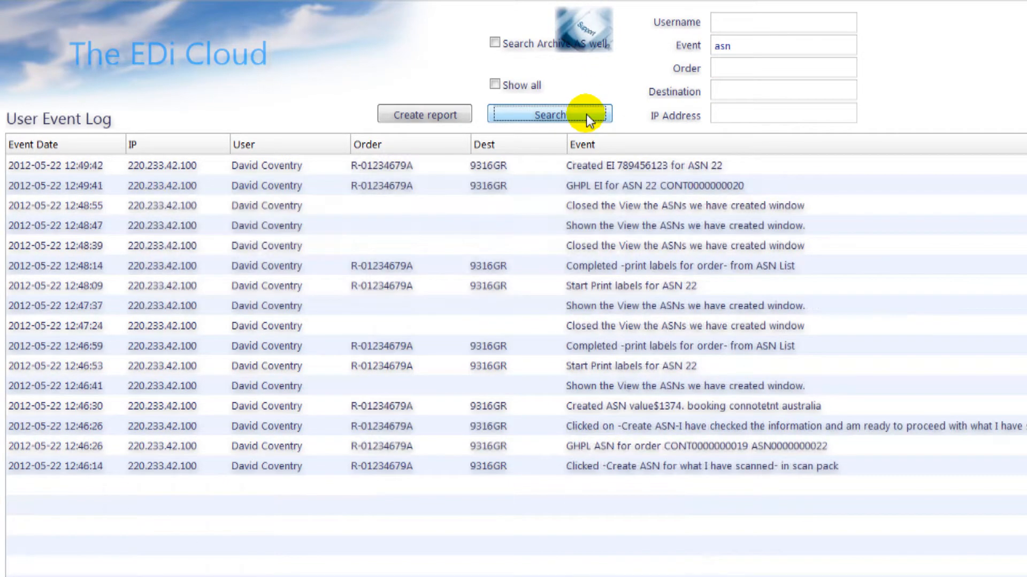
{"action": "left_click", "coordinate": [156, 51]}
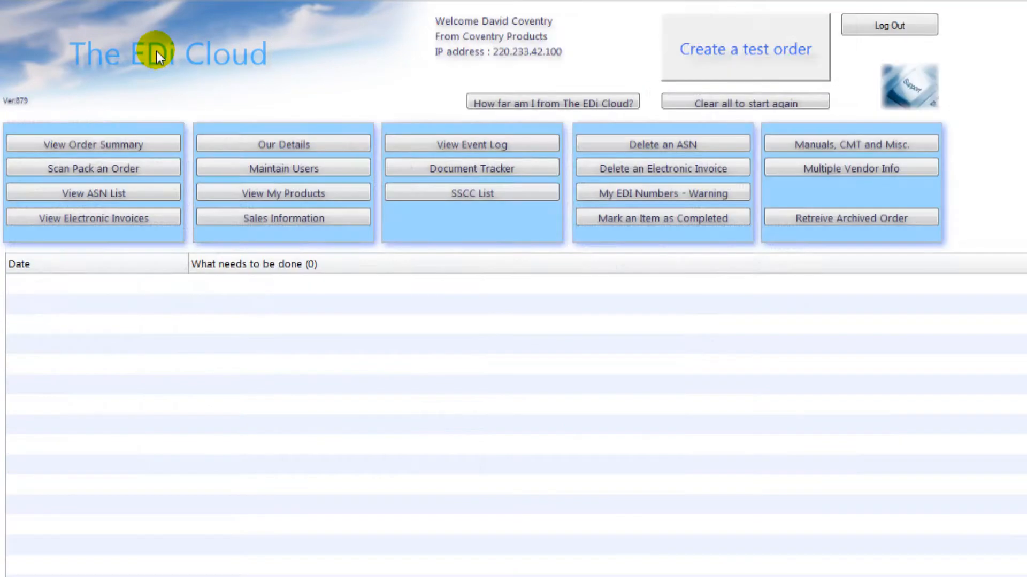
Step: Update the existing user in Maintain Users and step through the new user's account fields
{"action": "left_click", "coordinate": [339, 170]}
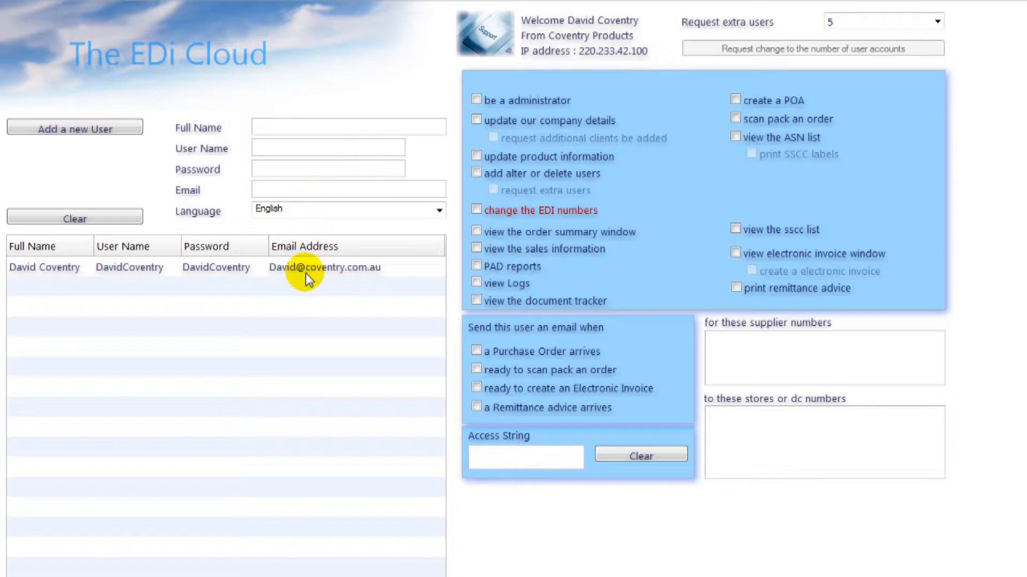
{"action": "left_click", "coordinate": [306, 271]}
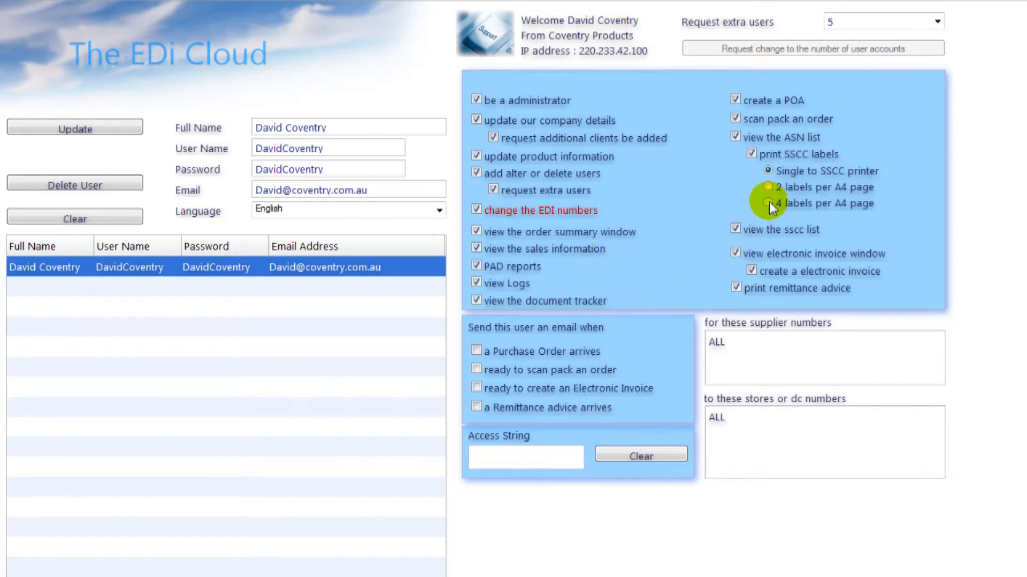
{"action": "left_click", "coordinate": [80, 130]}
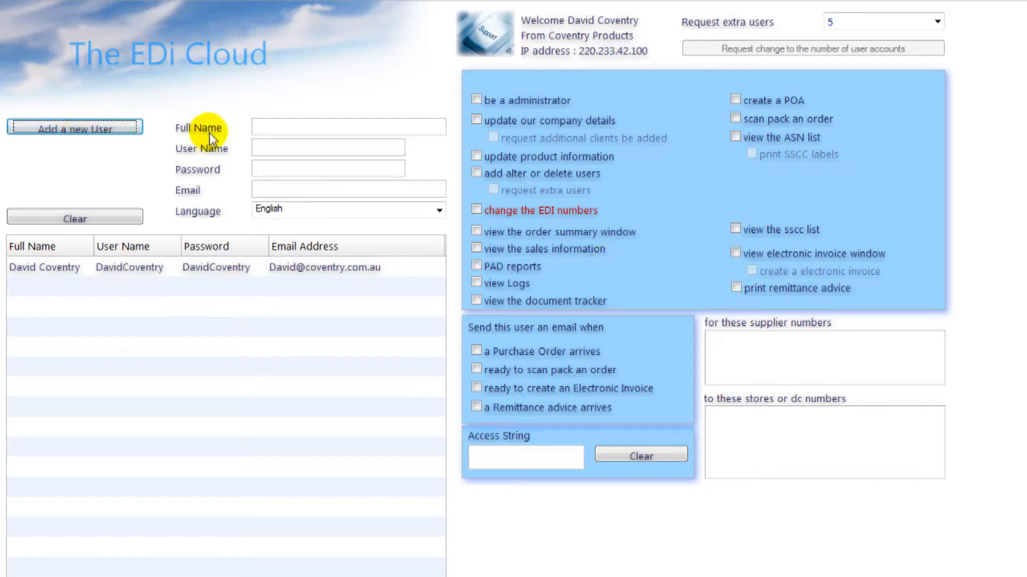
{"action": "left_click", "coordinate": [263, 133]}
{"action": "left_click", "coordinate": [269, 150]}
{"action": "left_click", "coordinate": [270, 168]}
{"action": "left_click", "coordinate": [284, 189]}
Step: Allow viewing the ASN and SSCC lists for supplier 1324564 and stores 9315gr, then return home
{"action": "left_click", "coordinate": [736, 136]}
{"action": "left_click", "coordinate": [735, 230]}
{"action": "left_click", "coordinate": [786, 350]}
{"action": "type", "text": "1324564"}
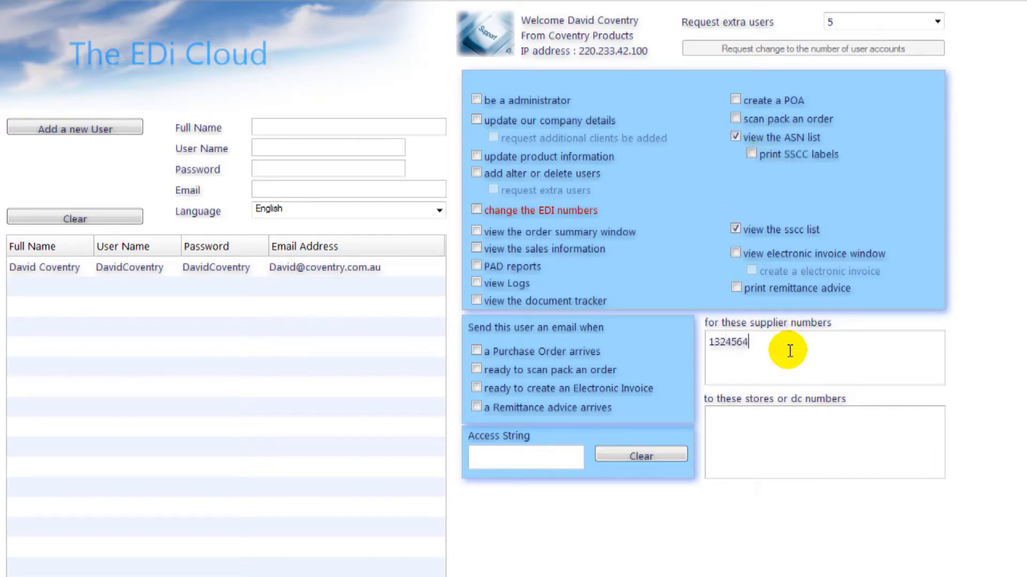
{"action": "left_click", "coordinate": [791, 428]}
{"action": "type", "text": "9315gr"}
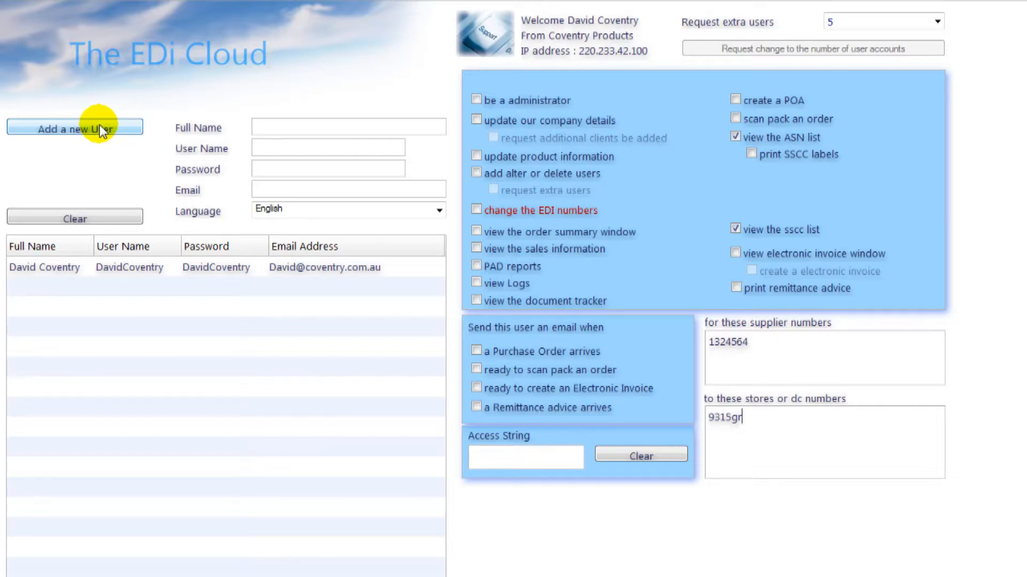
{"action": "left_click", "coordinate": [133, 45]}
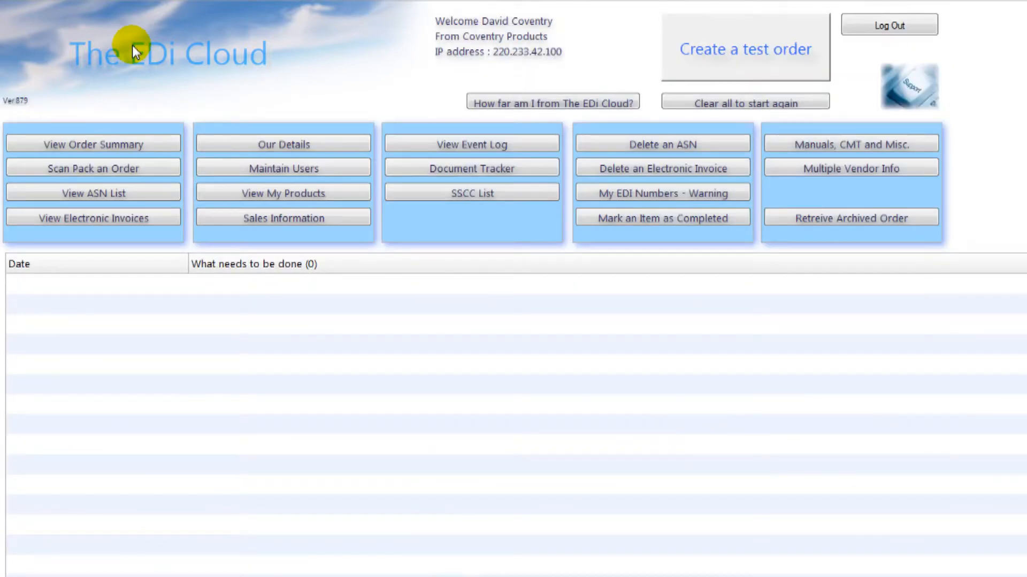
{"action": "left_click", "coordinate": [391, 167]}
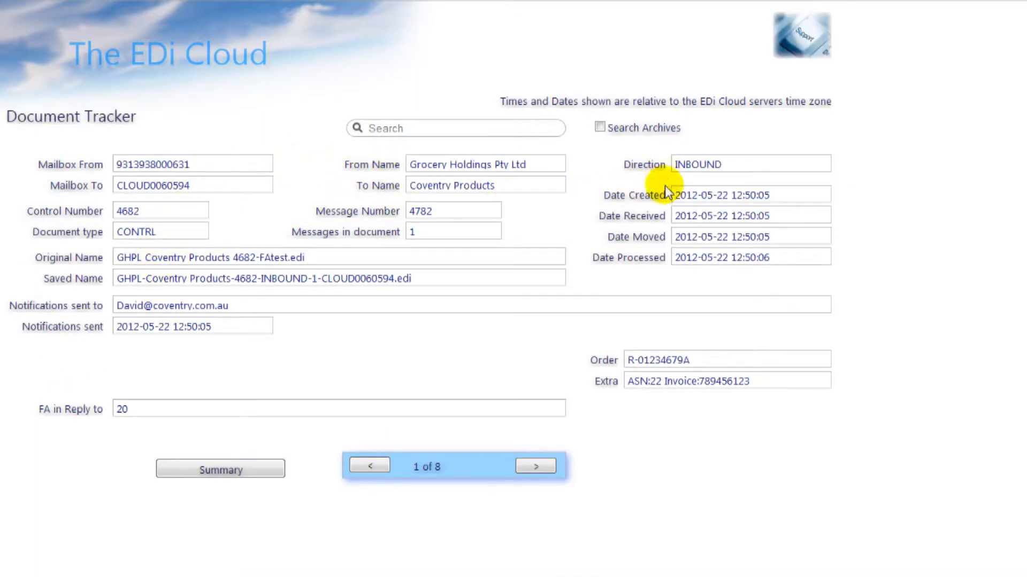
{"action": "left_click", "coordinate": [536, 467]}
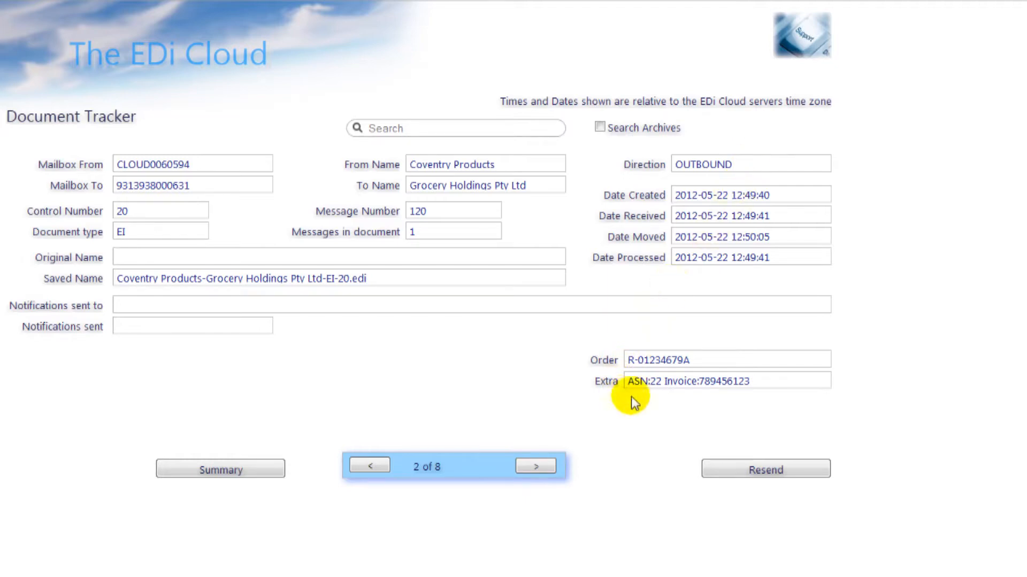
{"action": "left_click", "coordinate": [539, 466]}
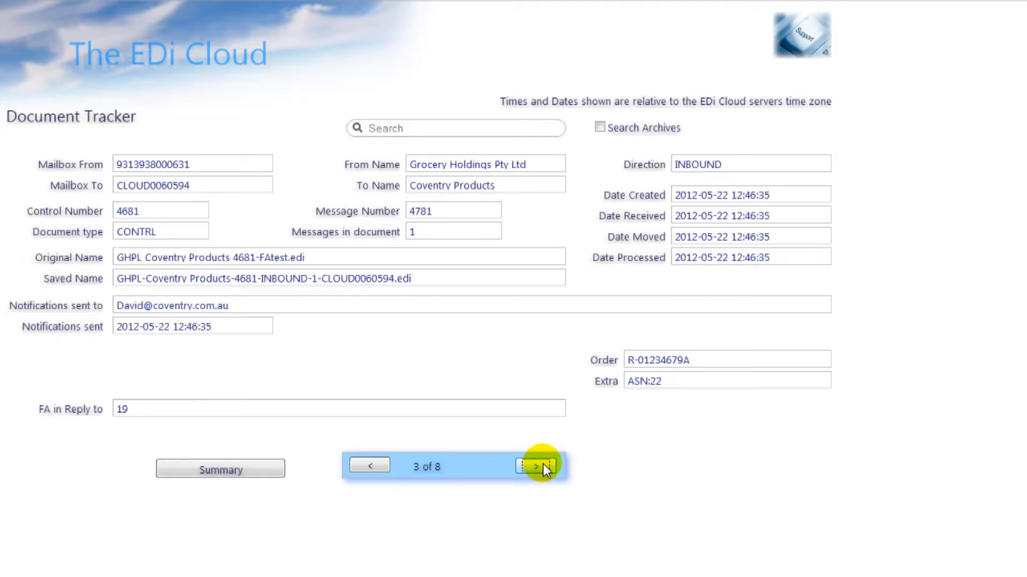
{"action": "left_click", "coordinate": [539, 466]}
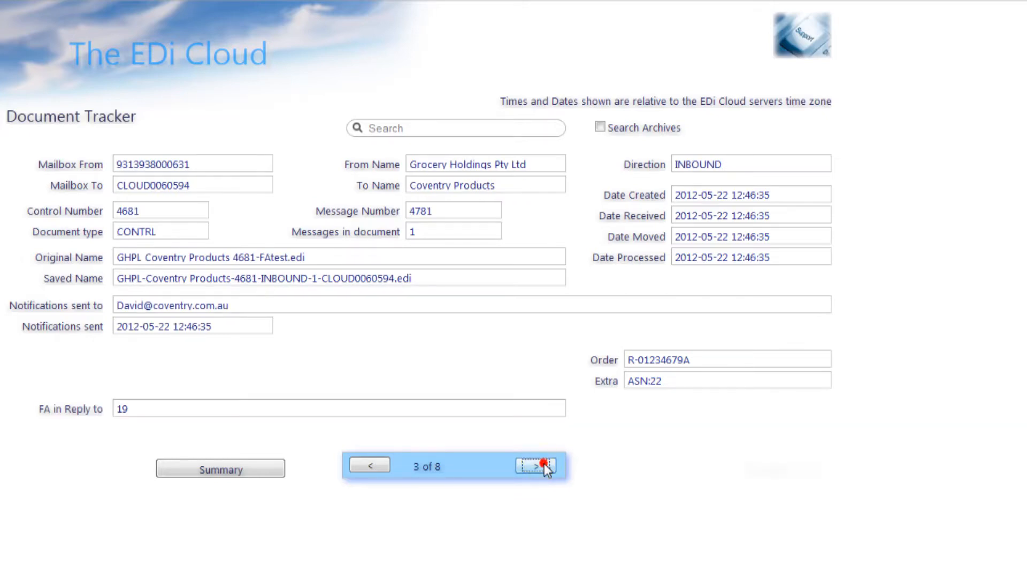
{"action": "left_click", "coordinate": [544, 464]}
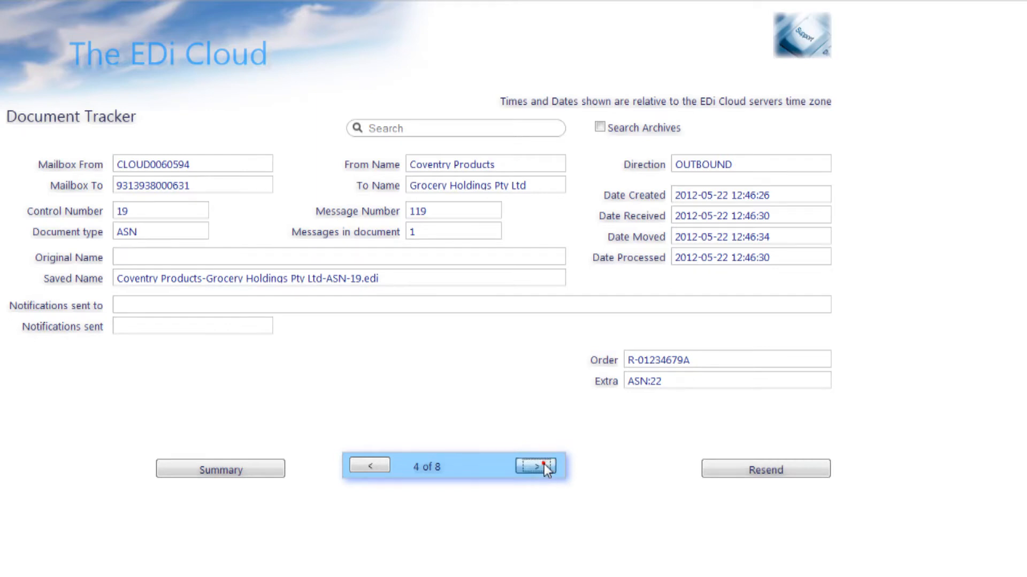
{"action": "left_click", "coordinate": [544, 464]}
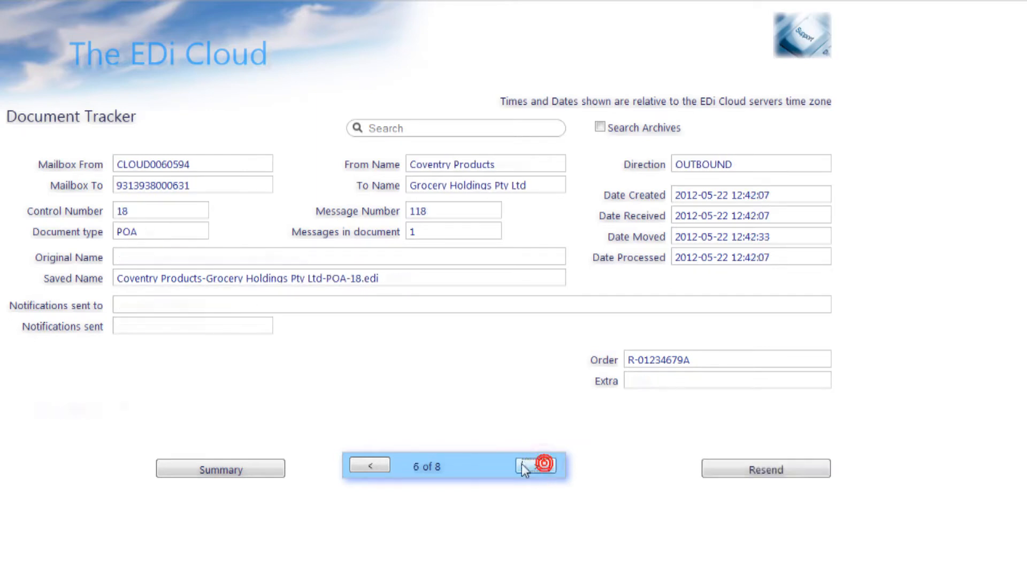
{"action": "left_click", "coordinate": [377, 463]}
{"action": "left_click", "coordinate": [376, 463]}
{"action": "left_click", "coordinate": [376, 463]}
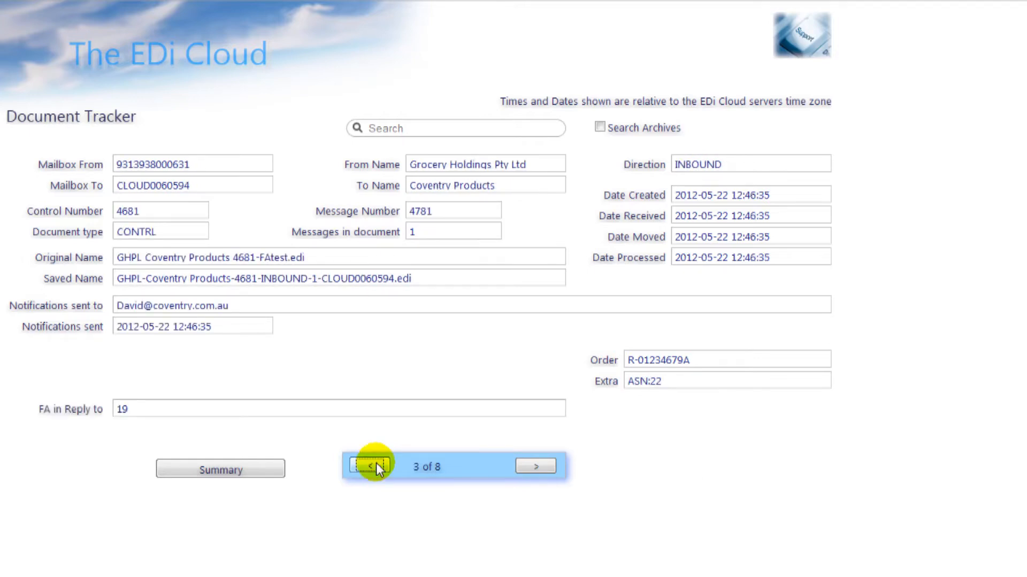
{"action": "left_click", "coordinate": [397, 130]}
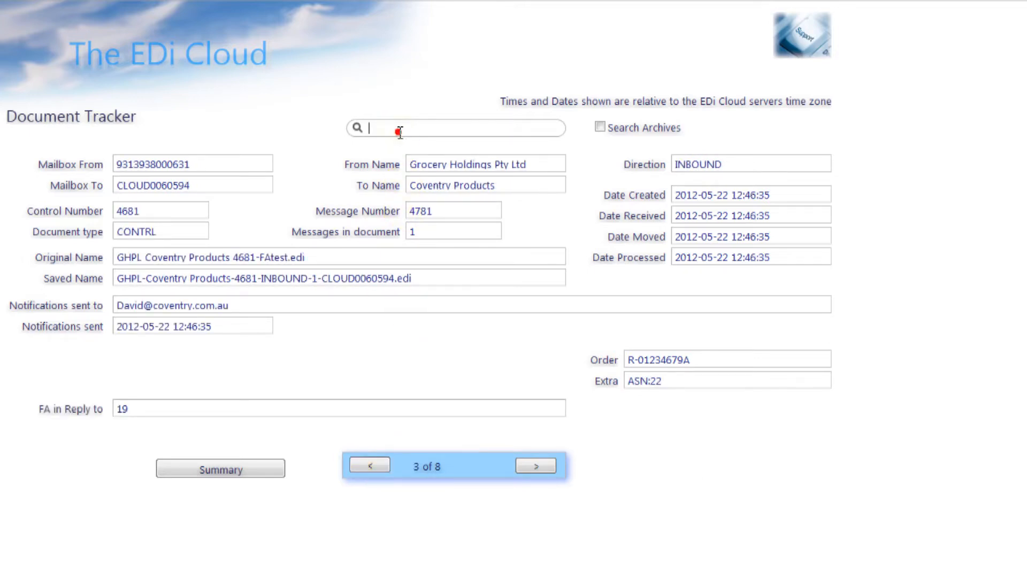
{"action": "type", "text": "45"}
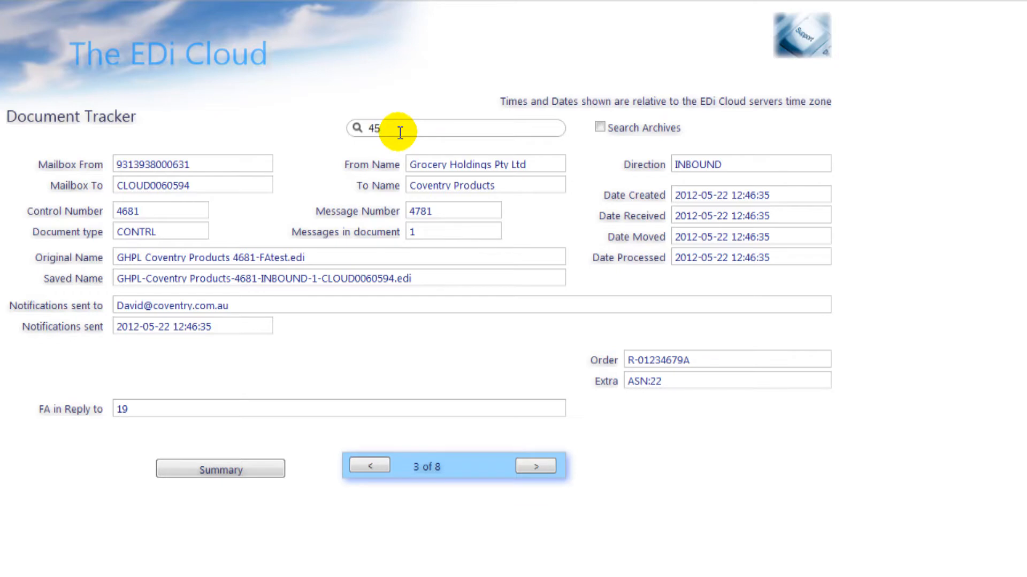
{"action": "key", "text": "Return"}
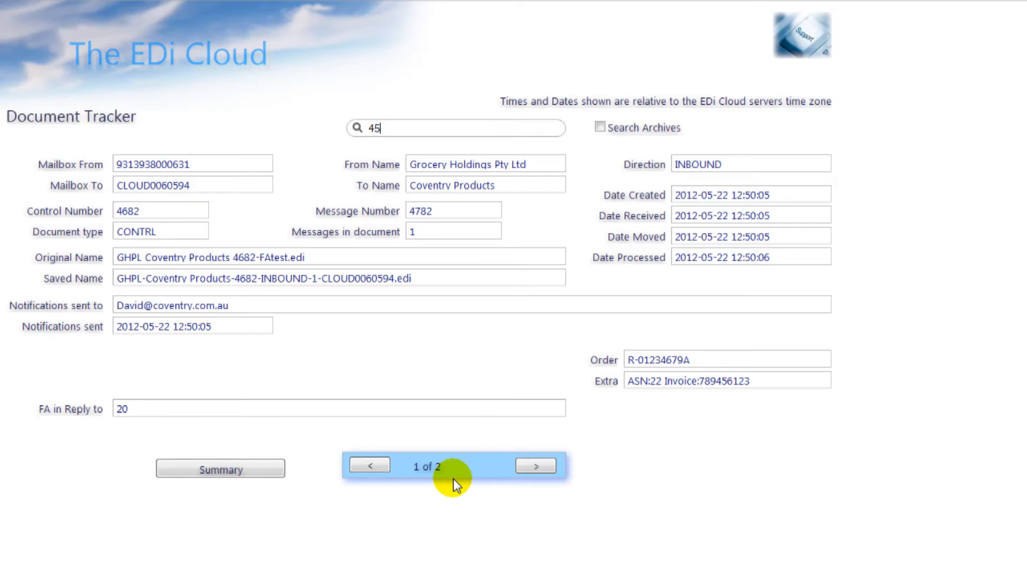
{"action": "left_click", "coordinate": [163, 57]}
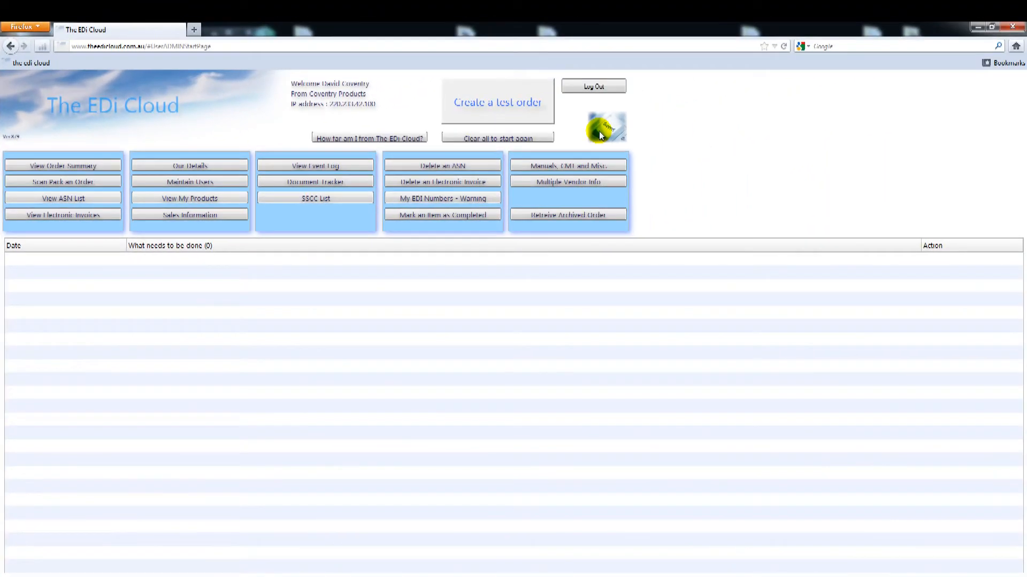
Step: Create another test order, dismiss its confirmation, and log out
{"action": "left_click", "coordinate": [516, 115]}
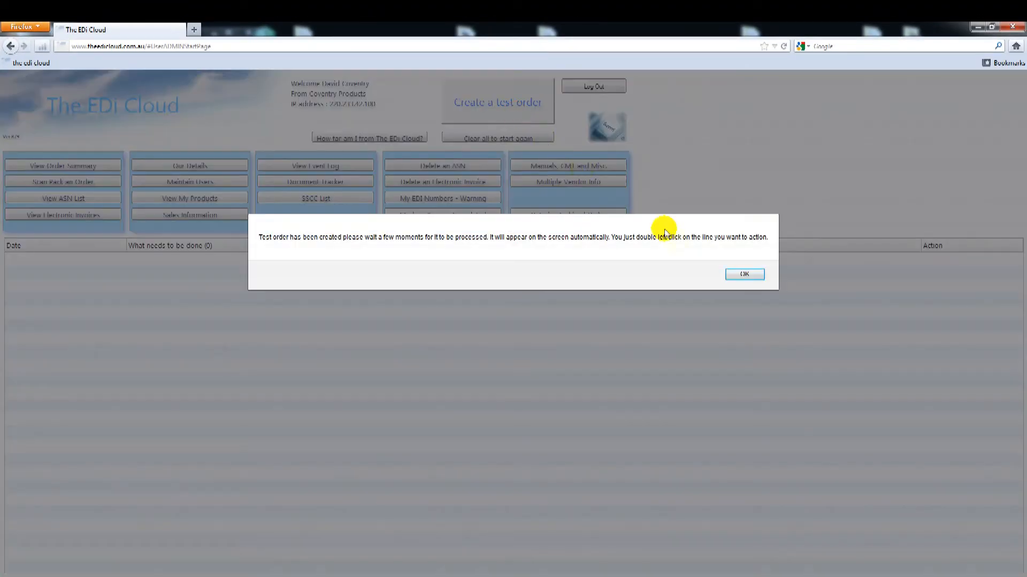
{"action": "left_click", "coordinate": [743, 278]}
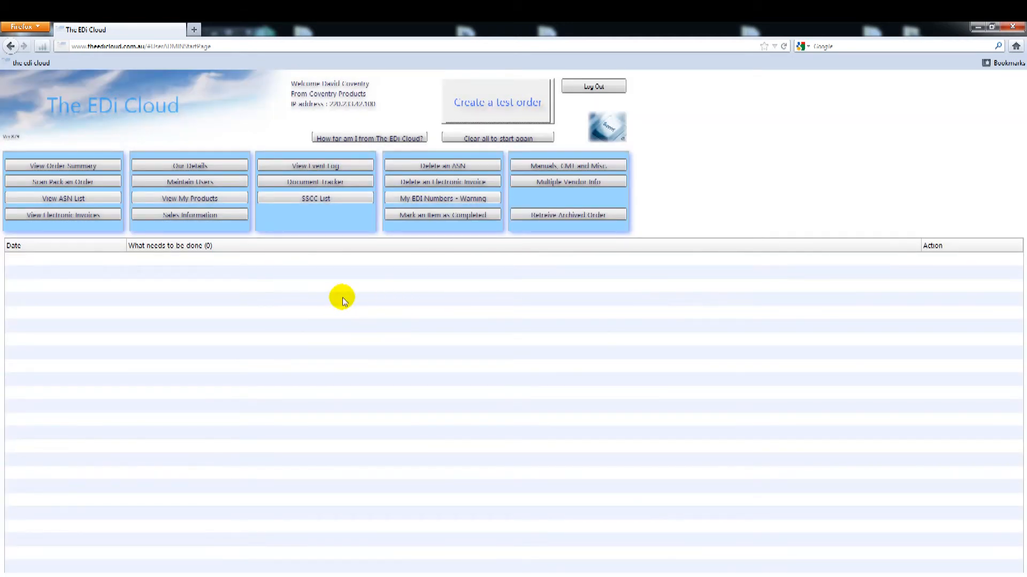
{"action": "left_click", "coordinate": [571, 87]}
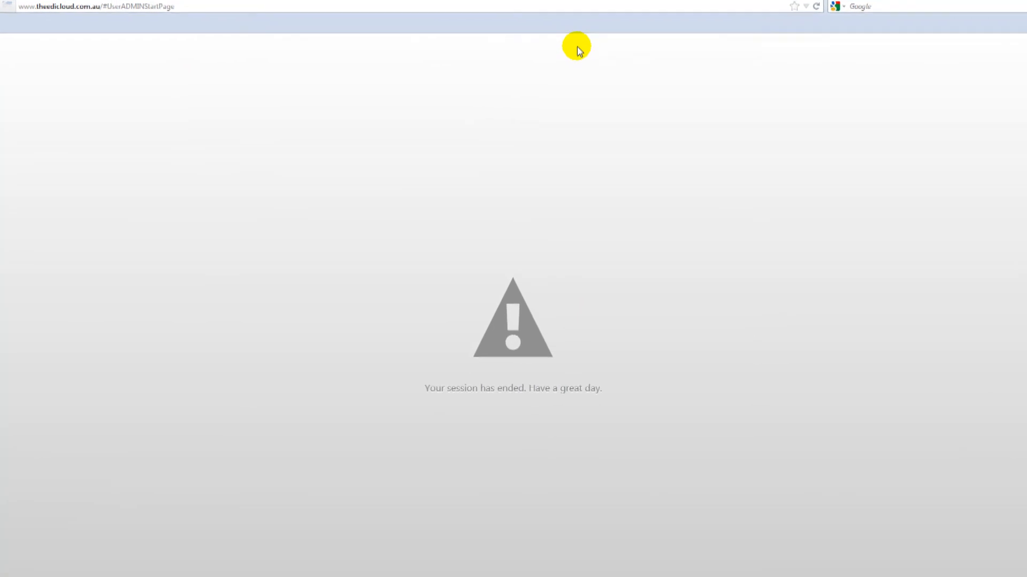